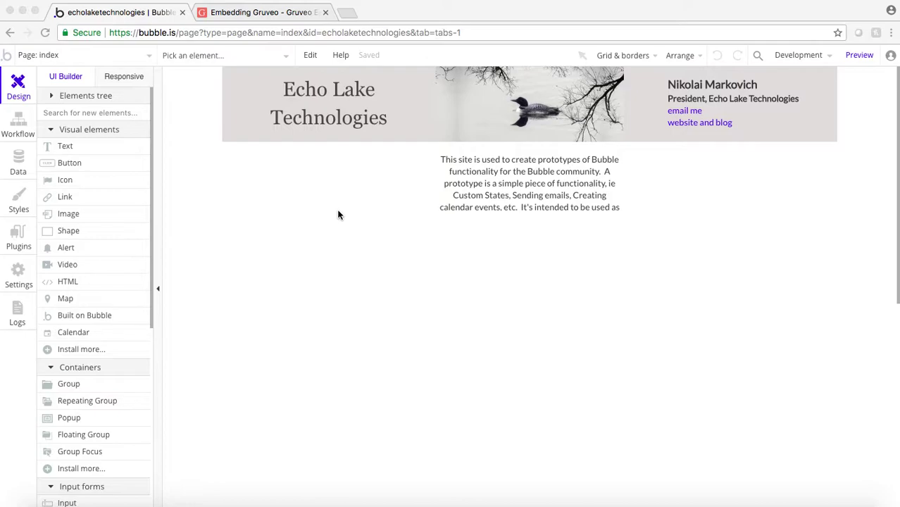
# - Add a new page named video chat, cloned from page_template, and open it
pyautogui.click(45, 56)
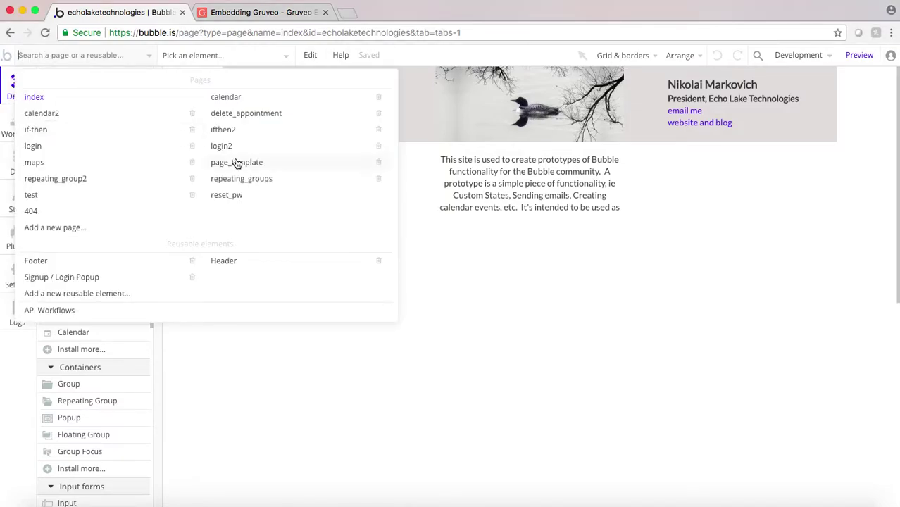
pyautogui.click(38, 232)
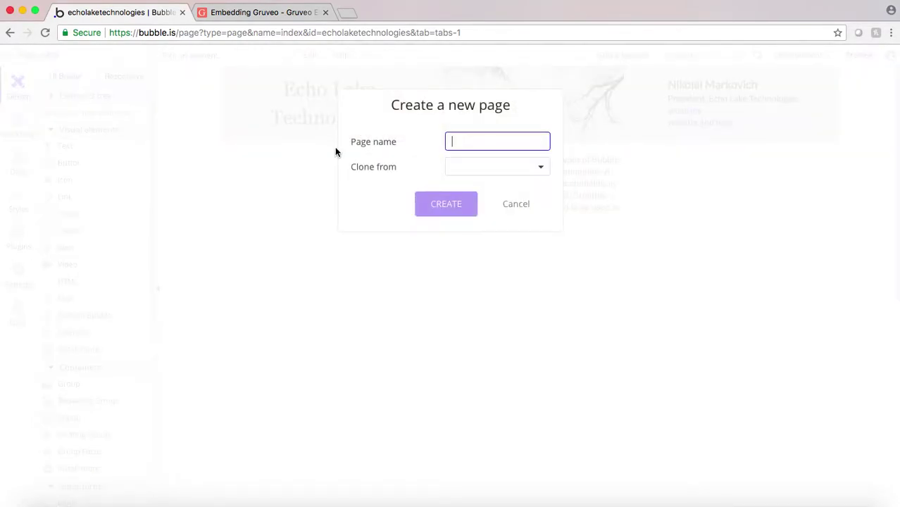
pyautogui.write('video char')
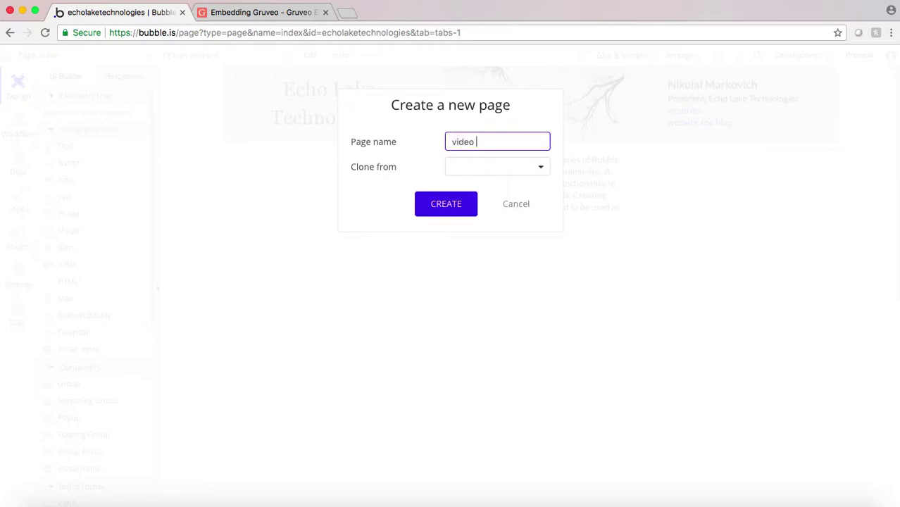
pyautogui.click(453, 167)
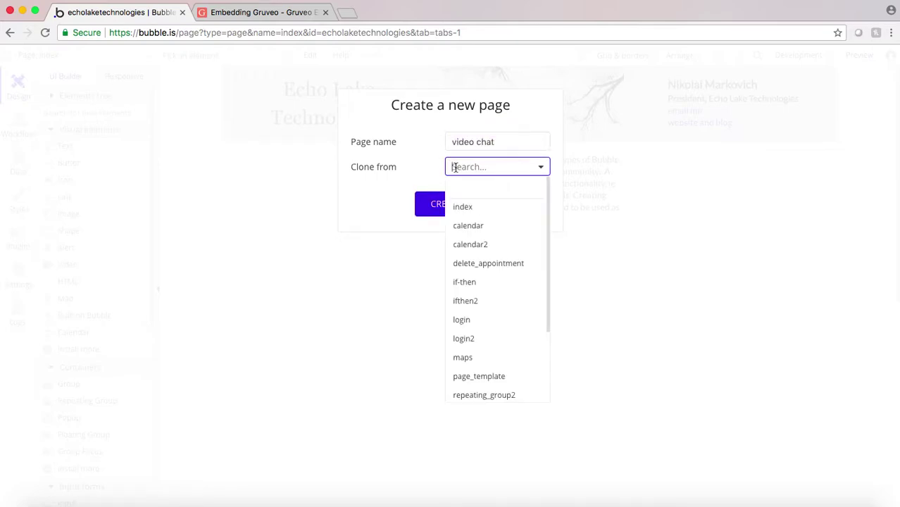
pyautogui.click(477, 377)
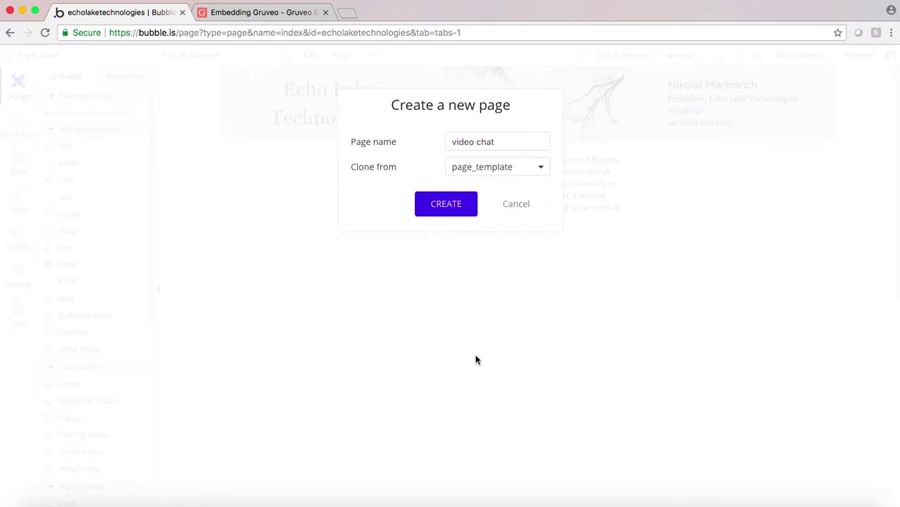
pyautogui.click(444, 205)
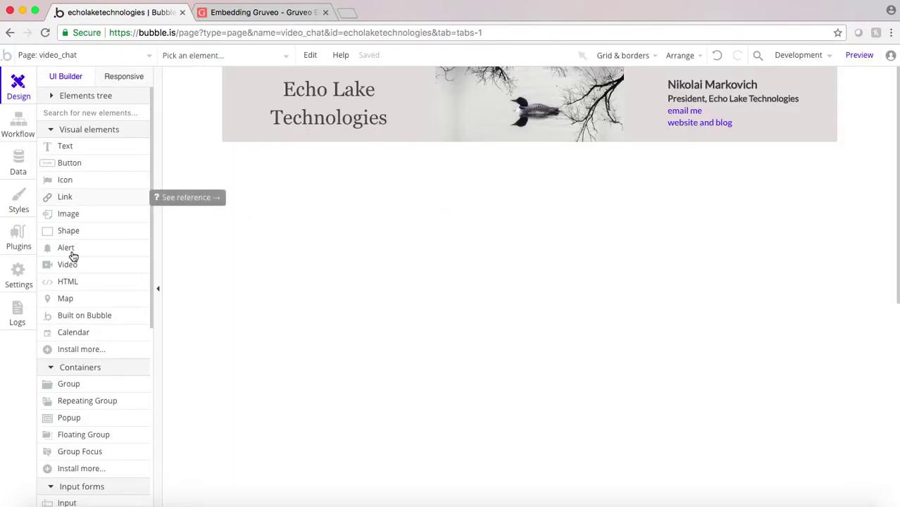
# - Draw an HTML element below the page header and size it to 600 by 500
pyautogui.click(68, 282)
pyautogui.moveTo(341, 165); pyautogui.dragTo(747, 407)
pyautogui.scroll(-7, 694, 261)
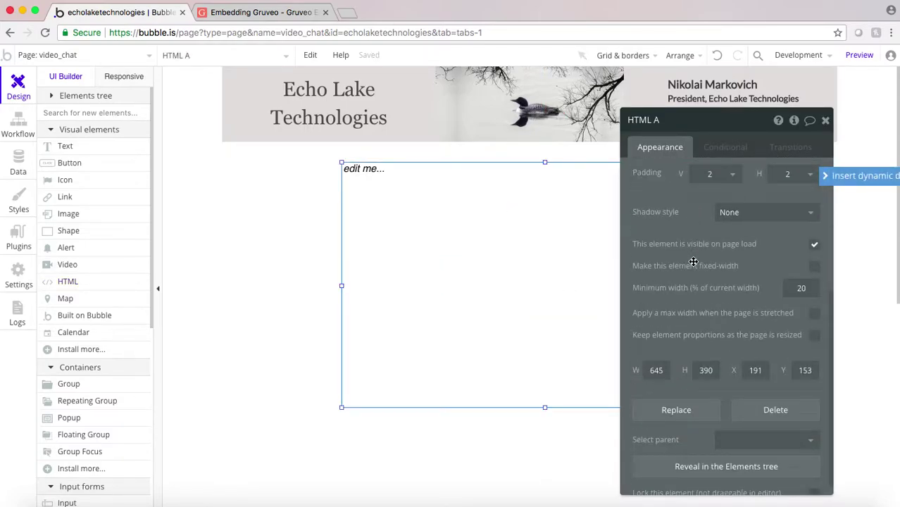
pyautogui.click(656, 356)
pyautogui.moveTo(656, 357); pyautogui.dragTo(662, 356)
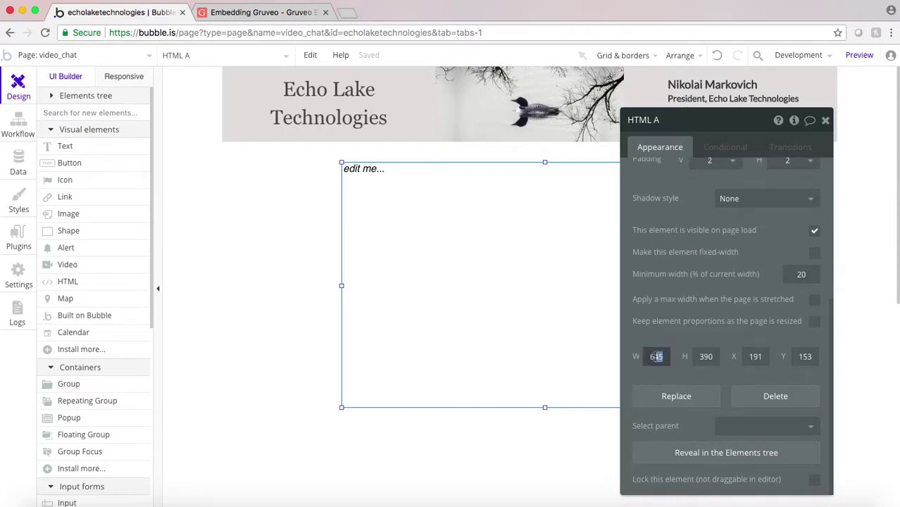
pyautogui.write('00')
pyautogui.click(710, 356)
pyautogui.write('500')
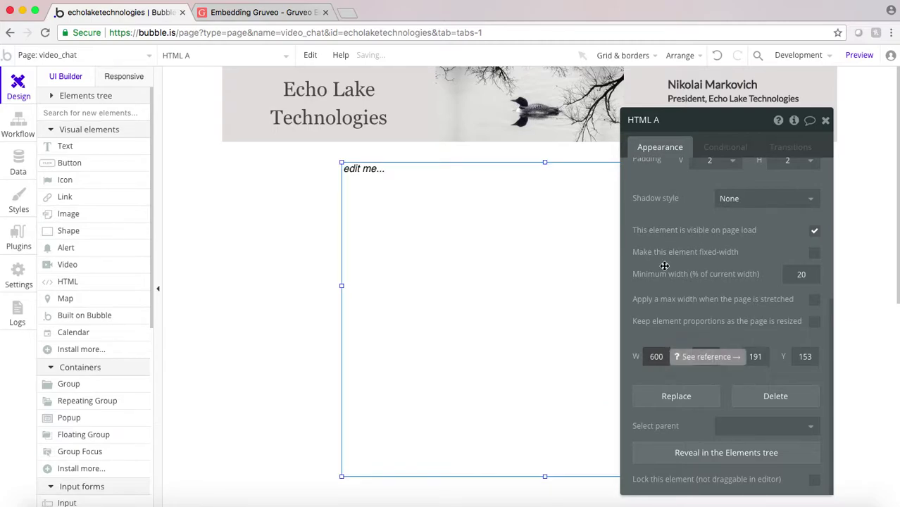
pyautogui.scroll(5, 663, 265)
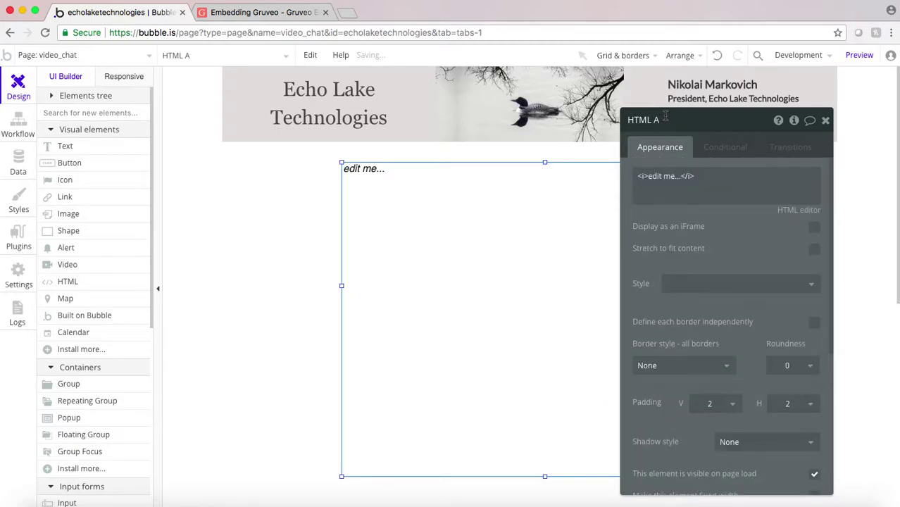
# - Rename the HTML element to HTML Video Chat
pyautogui.write('ideo Chat')
pyautogui.click(735, 217)
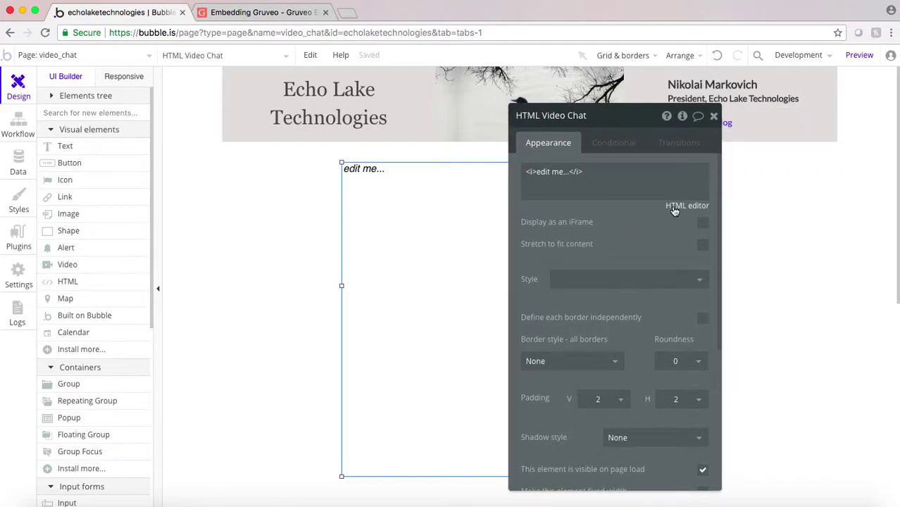
pyautogui.click(661, 194)
# - Copy the four-line orange67 iframe embed code from Gruveo's Embedding Gruveo page, then return to Bubble
pyautogui.click(249, 13)
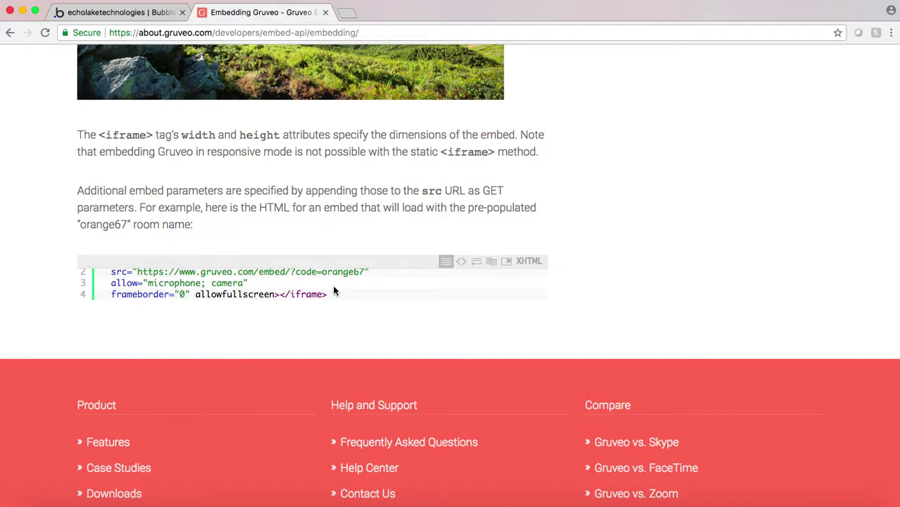
pyautogui.moveTo(328, 296); pyautogui.dragTo(89, 251)
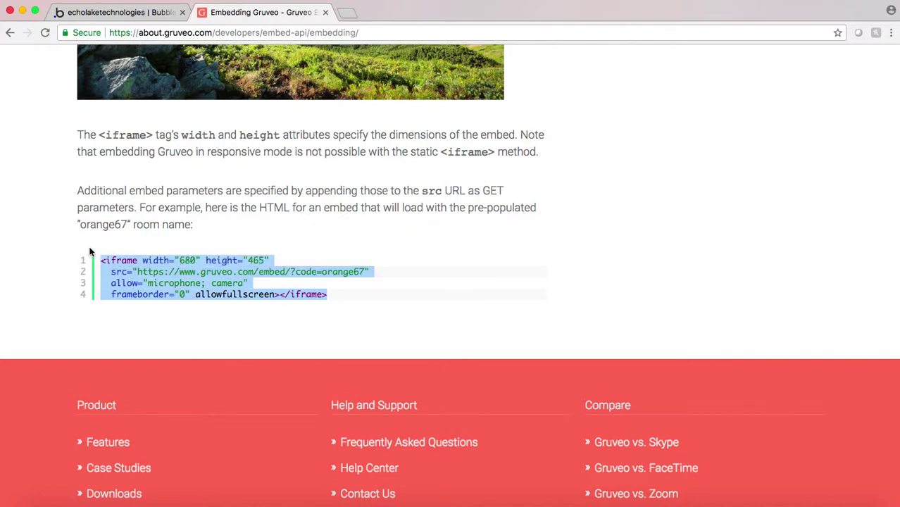
pyautogui.click(124, 14)
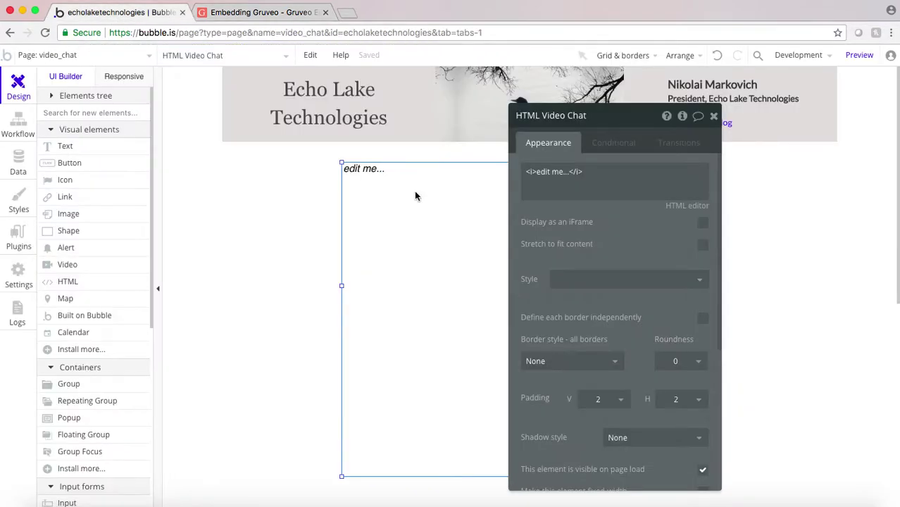
# - Paste the Gruveo iframe code into the element's HTML editor and remove the stray lines
pyautogui.click(679, 206)
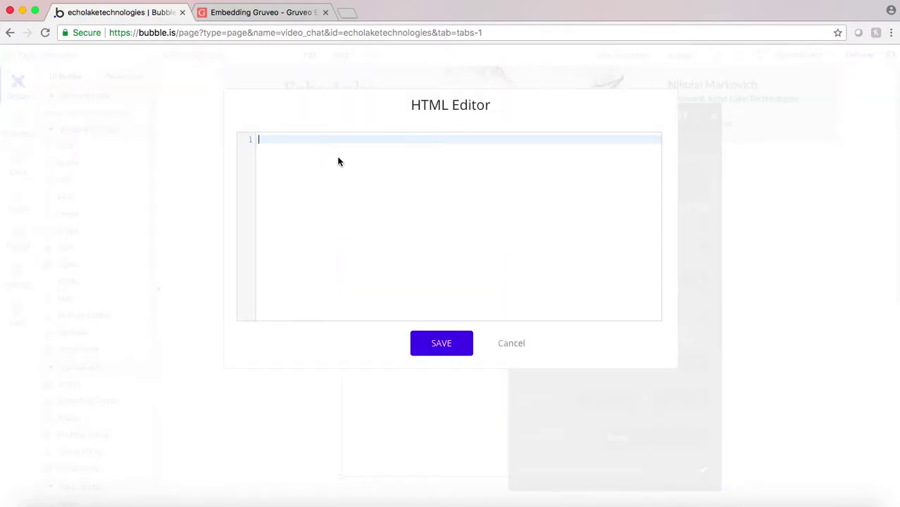
pyautogui.write('1 2 3 4 <iframe width="680" height="465"   src="https://www.gruveo.com/embed/?code=orange67"   allow="microphone; camera"   frameborder="0" allowfullscreen></iframe>')
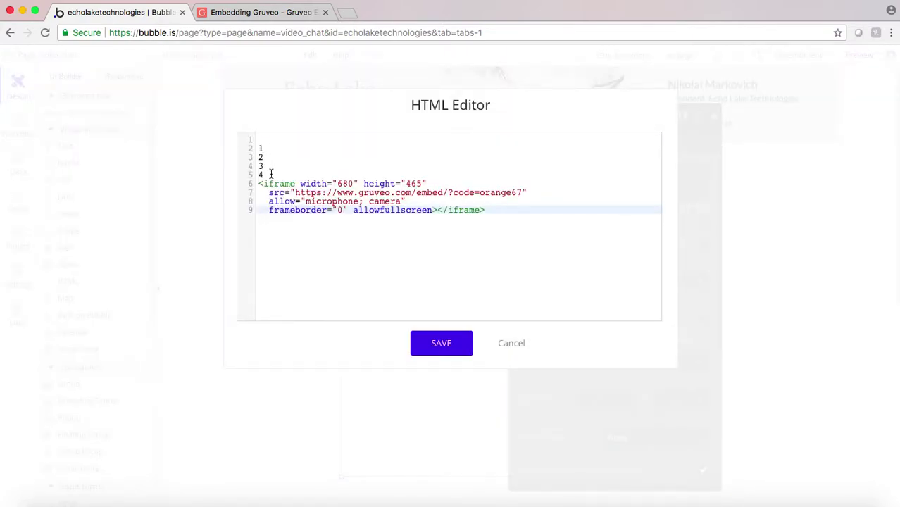
pyautogui.moveTo(262, 174); pyautogui.dragTo(225, 125)
pyautogui.press('BackSpace')
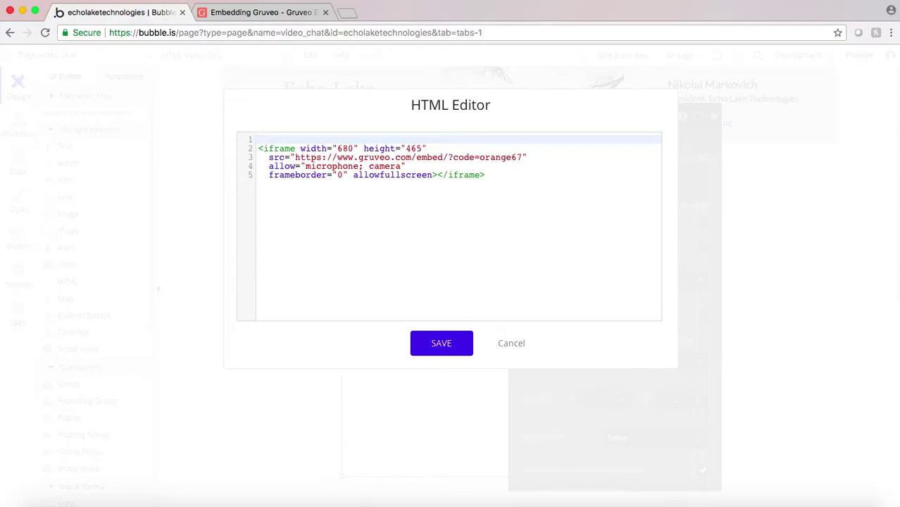
pyautogui.press('Delete')
# - Set the iframe width to 600 and height to 500, and delete the orange67 room code
pyautogui.click(347, 139)
pyautogui.press('BackSpace')
pyautogui.write('8')
pyautogui.press('BackSpace')
pyautogui.write('0')
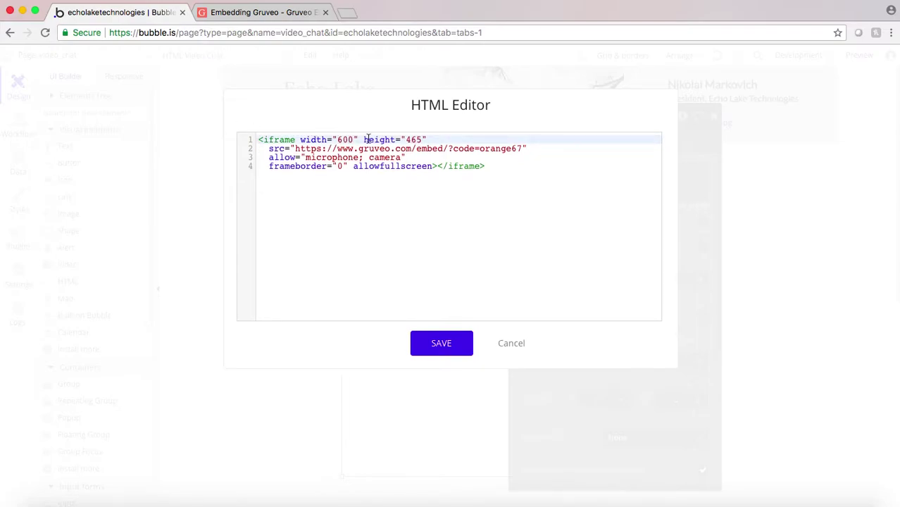
pyautogui.click(415, 139)
pyautogui.press('BackSpace')
pyautogui.press('BackSpace')
pyautogui.write('00')
pyautogui.click(517, 149)
pyautogui.press('BackSpace')
pyautogui.press('BackSpace')
pyautogui.press('BackSpace')
pyautogui.press('BackSpace')
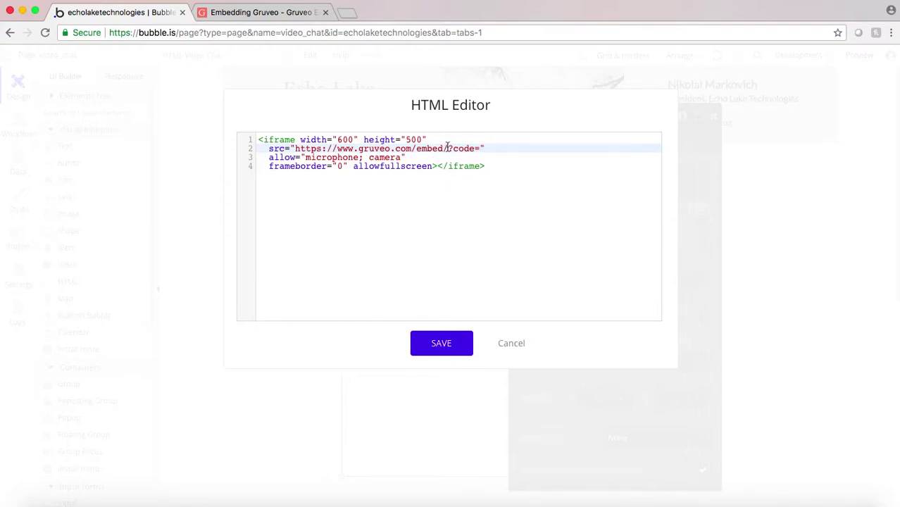
# - Save the HTML and set the element to display as an iFrame
pyautogui.click(441, 343)
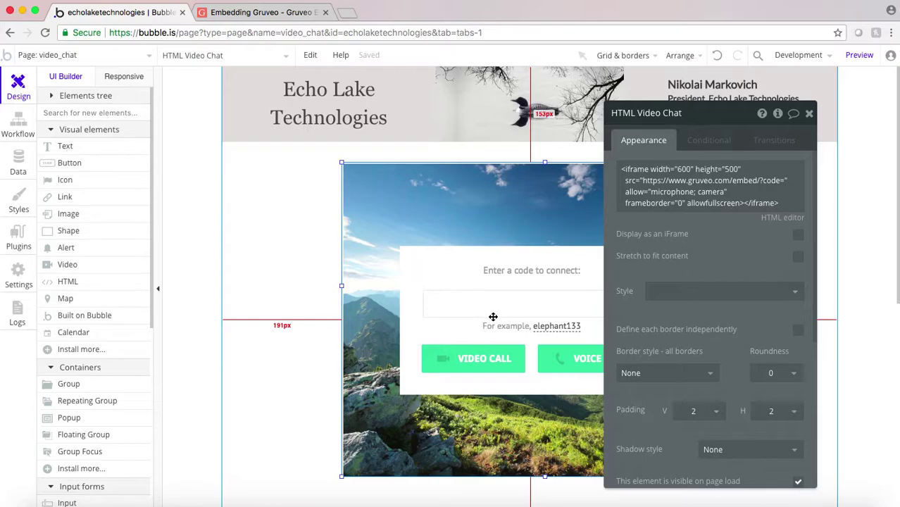
pyautogui.click(798, 234)
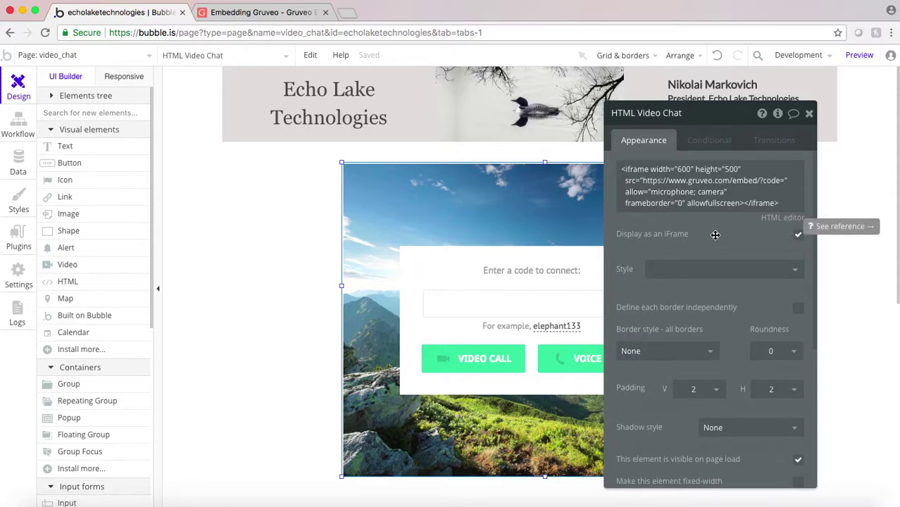
pyautogui.scroll(-3, 292, 273)
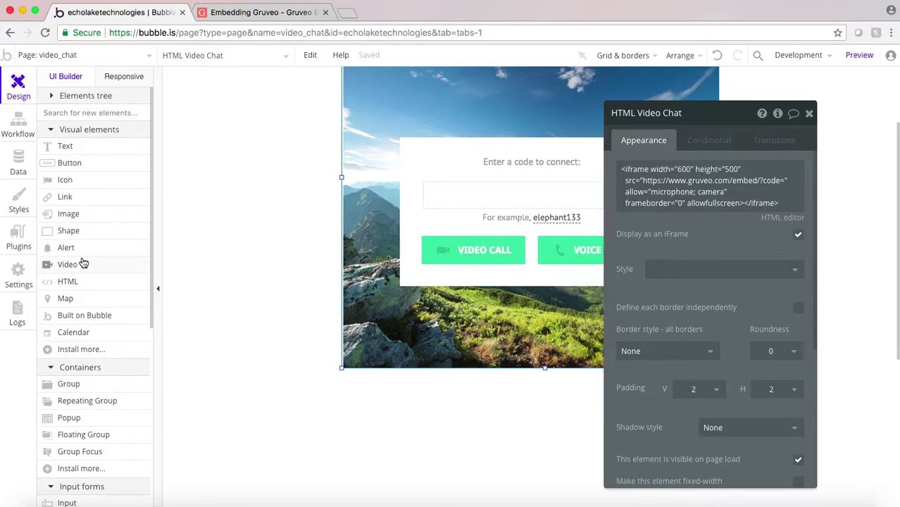
pyautogui.click(65, 147)
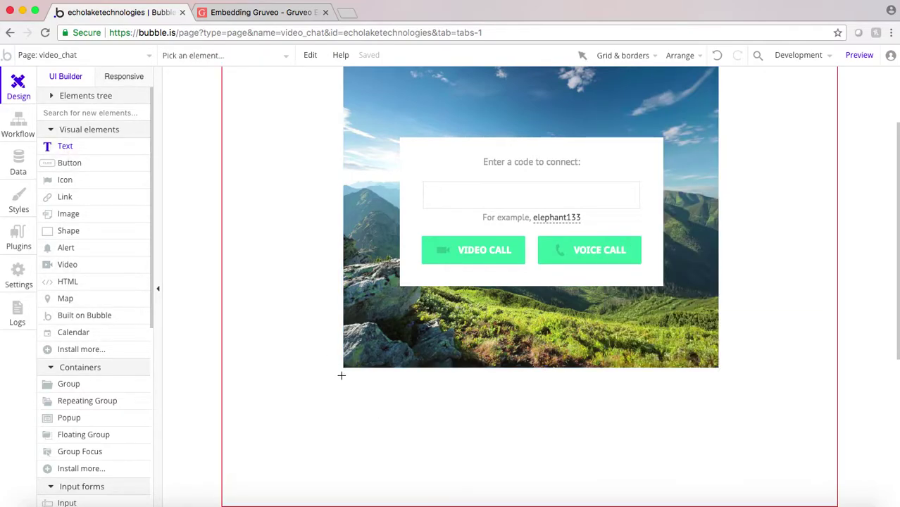
# - Draw a text box under the widget reading 'Enter Gruveo Code Below' and shrink it to one line
pyautogui.moveTo(345, 375); pyautogui.dragTo(501, 403)
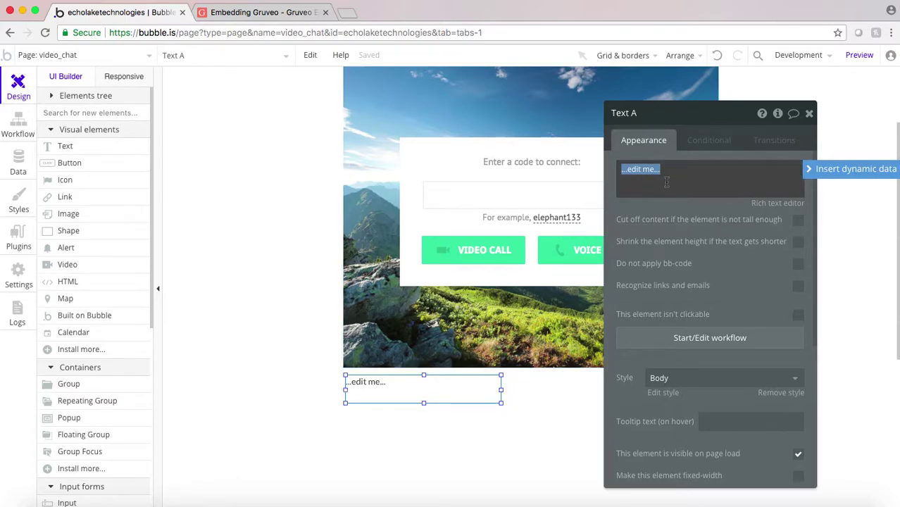
pyautogui.write('Ent')
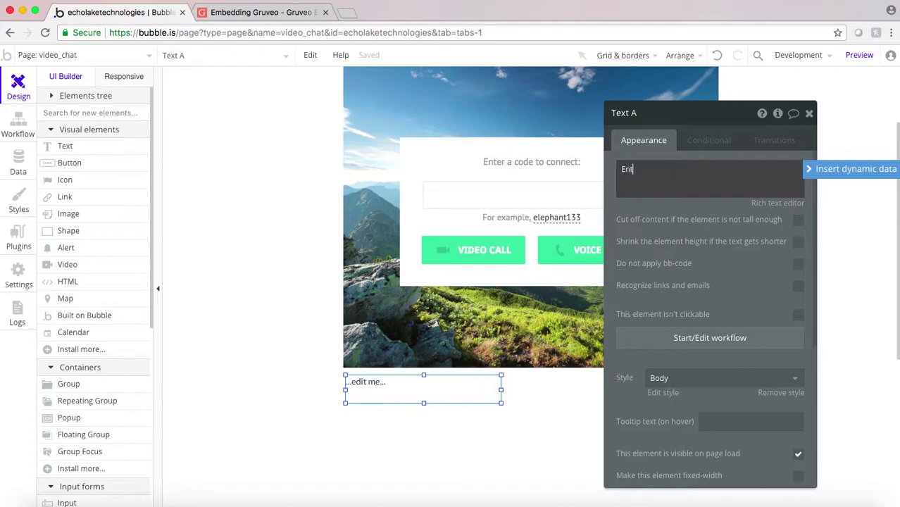
pyautogui.write('er G')
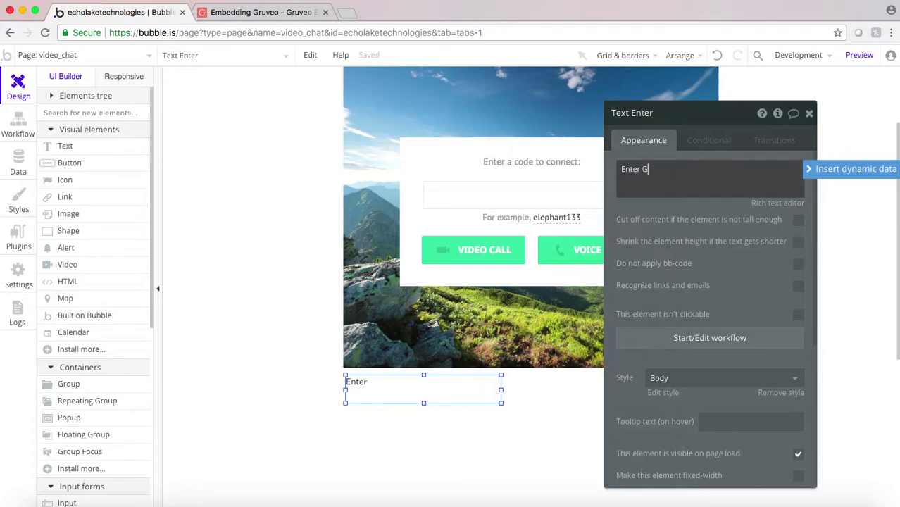
pyautogui.write('ruveo Code Below')
pyautogui.click(424, 389)
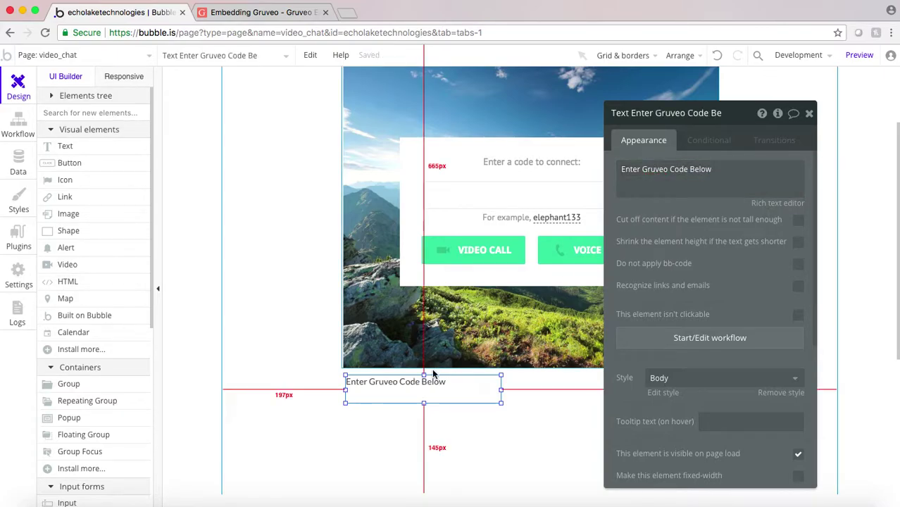
pyautogui.moveTo(423, 404); pyautogui.dragTo(423, 391)
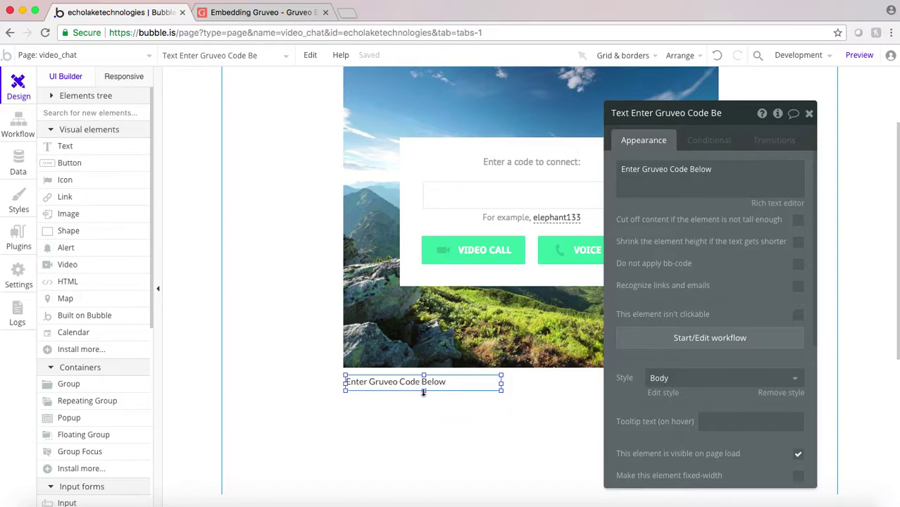
# - Draw a text input under the label, name it Input Gruveo Code, and make it slimmer
pyautogui.scroll(-5, 69, 178)
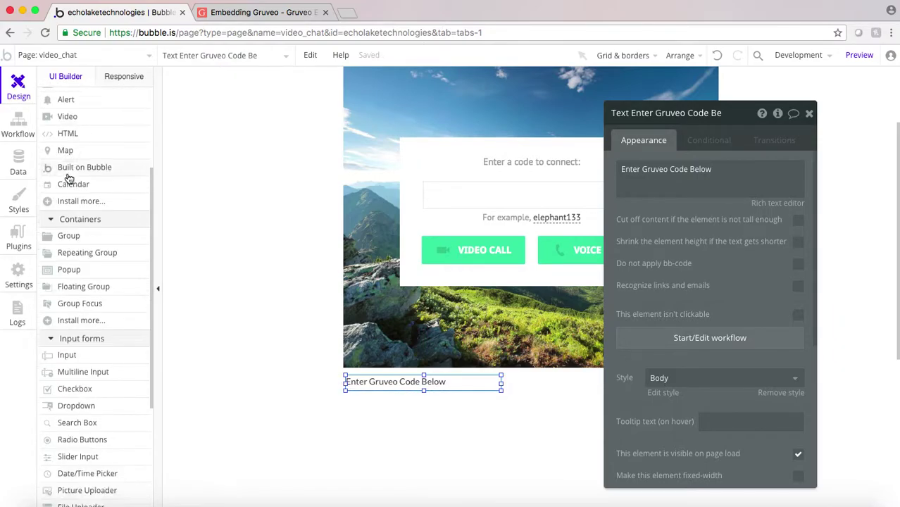
pyautogui.scroll(-4, 69, 178)
pyautogui.click(68, 219)
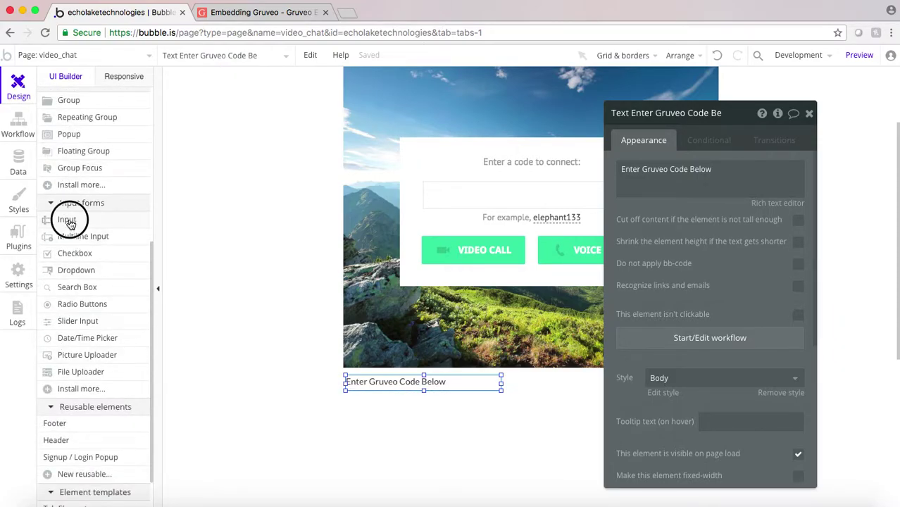
pyautogui.moveTo(346, 389)
pyautogui.mouseDown()
pyautogui.moveTo(474, 418)
pyautogui.moveTo(533, 415)
pyautogui.mouseUp()
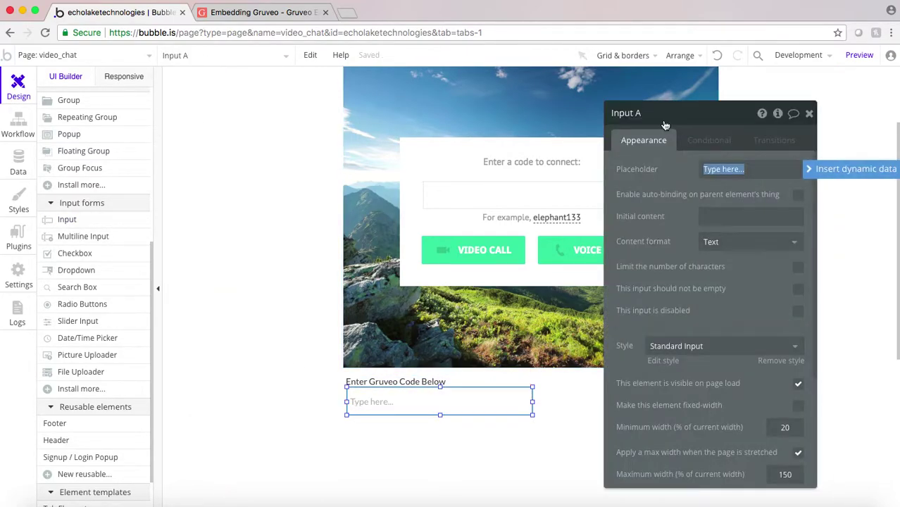
pyautogui.write('Gru')
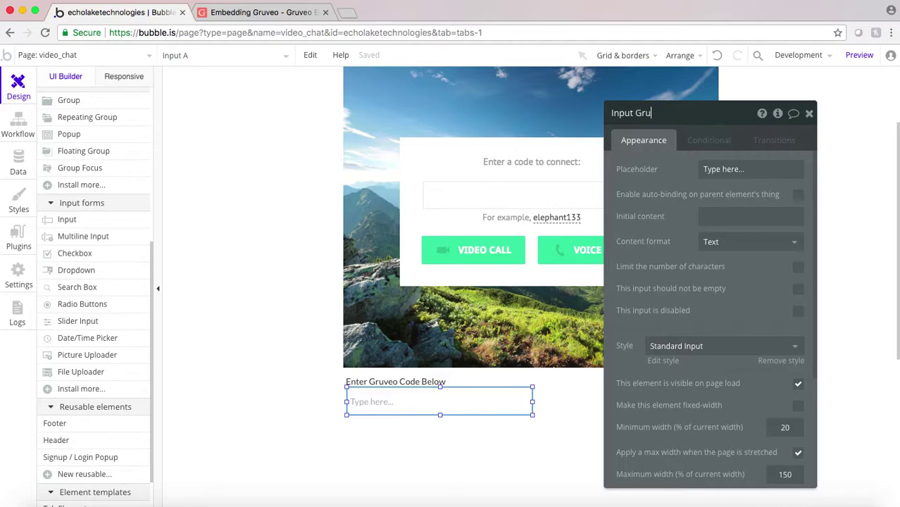
pyautogui.write('veo COode')
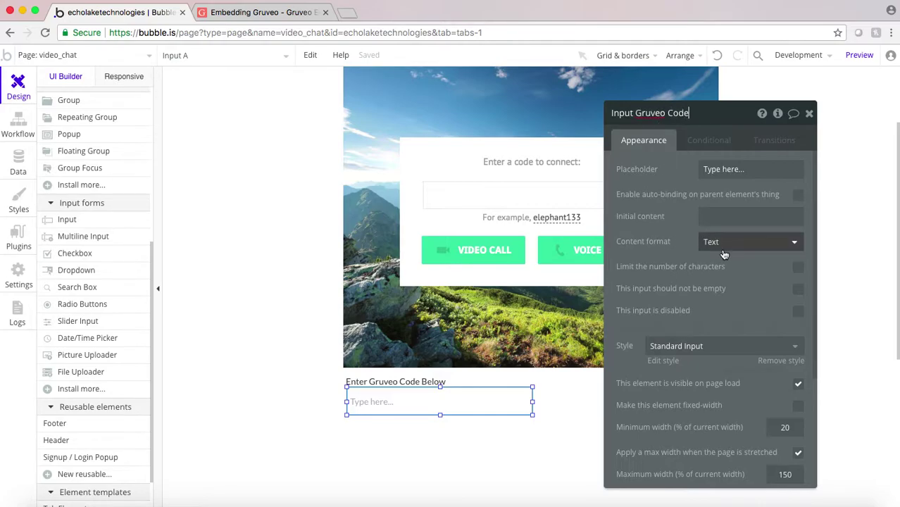
pyautogui.moveTo(439, 414); pyautogui.dragTo(410, 400)
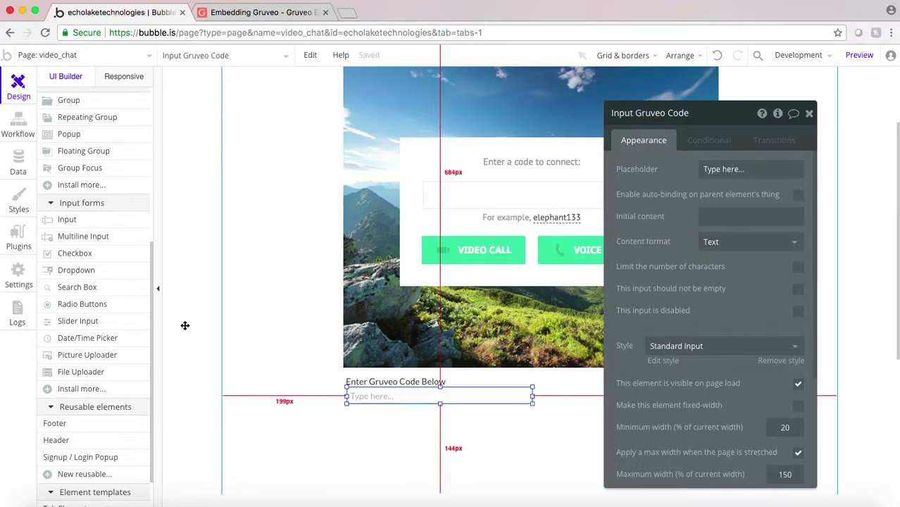
pyautogui.scroll(7, 70, 153)
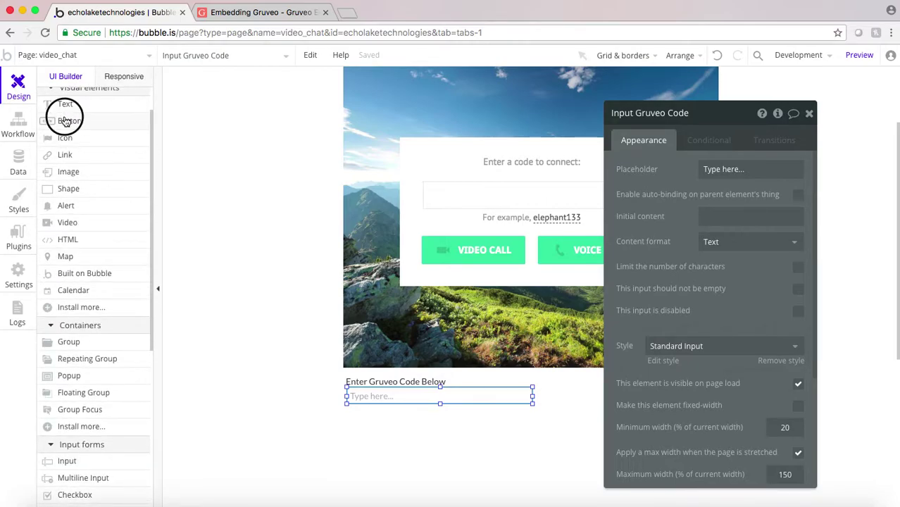
# - Add a 'Submit Code' button named Button Add Gruveo Code and line the input up beside it
pyautogui.click(67, 120)
pyautogui.moveTo(551, 382); pyautogui.dragTo(661, 406)
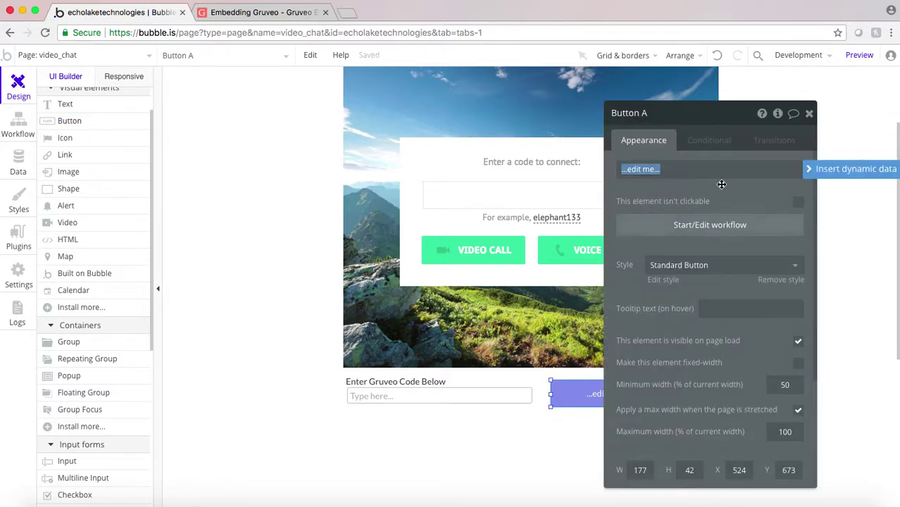
pyautogui.click(656, 112)
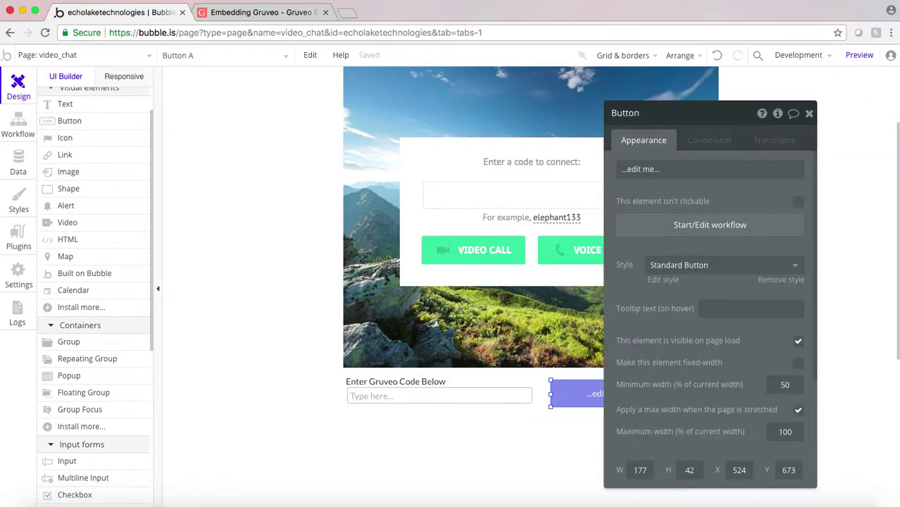
pyautogui.write('Add Gruveo Code')
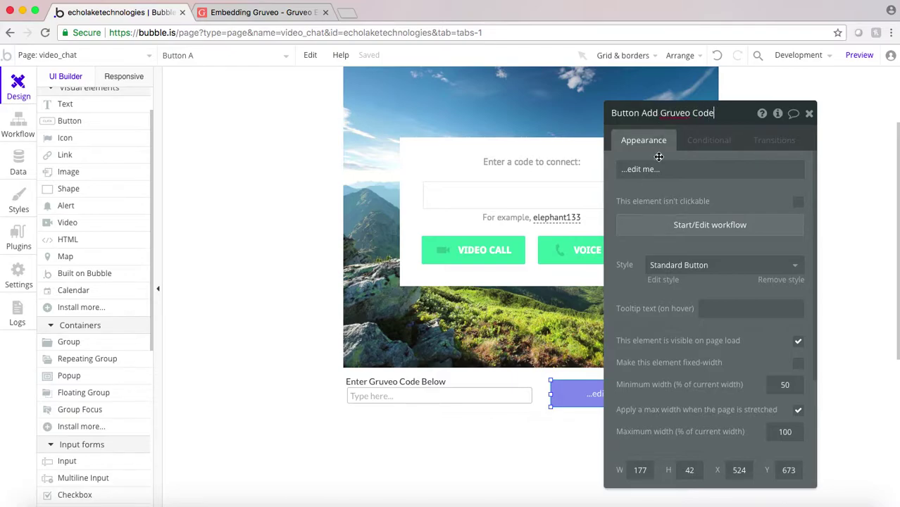
pyautogui.click(639, 169)
pyautogui.write('Submit Code')
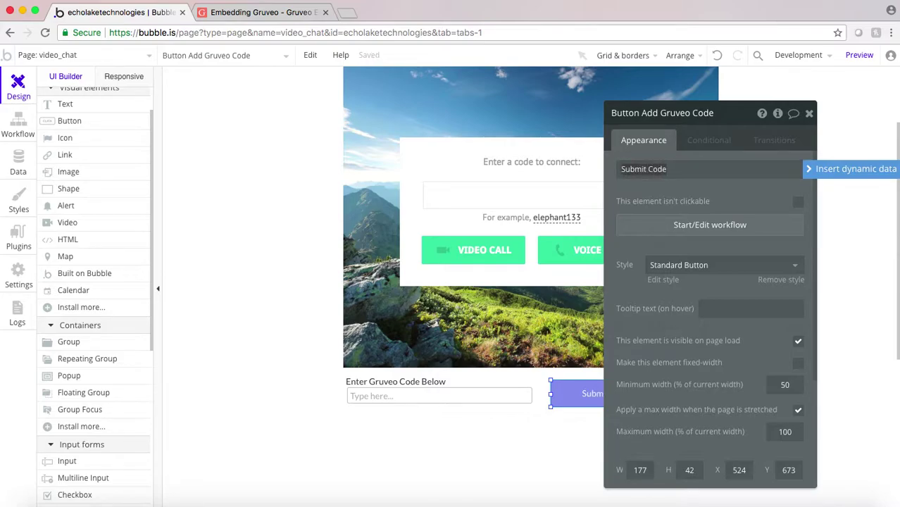
pyautogui.click(648, 215)
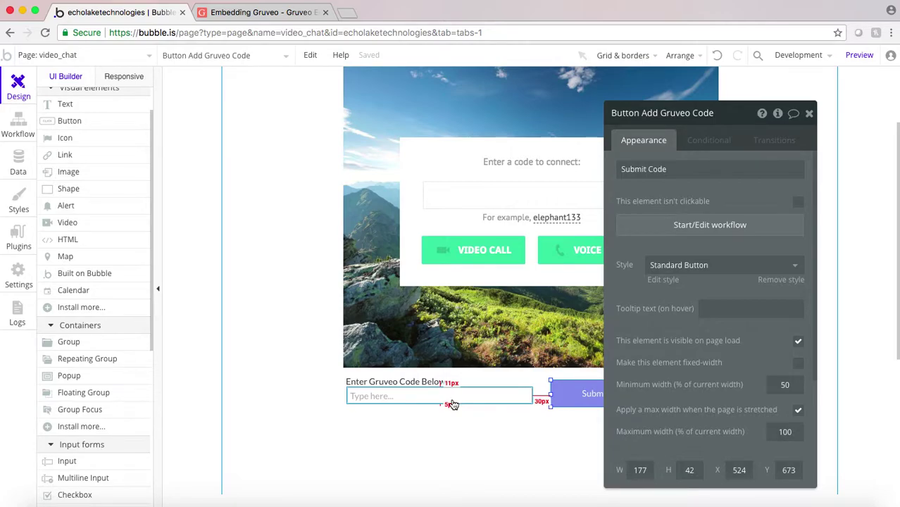
pyautogui.moveTo(434, 400); pyautogui.dragTo(350, 411)
pyautogui.moveTo(412, 422); pyautogui.dragTo(249, 338)
# - Create a text-type field named Gruveo Code on the User data type
pyautogui.click(19, 158)
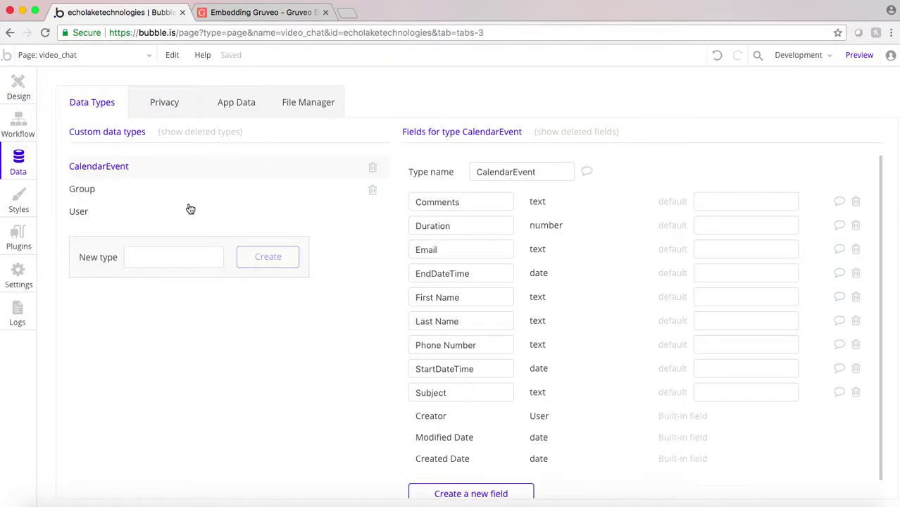
pyautogui.click(99, 212)
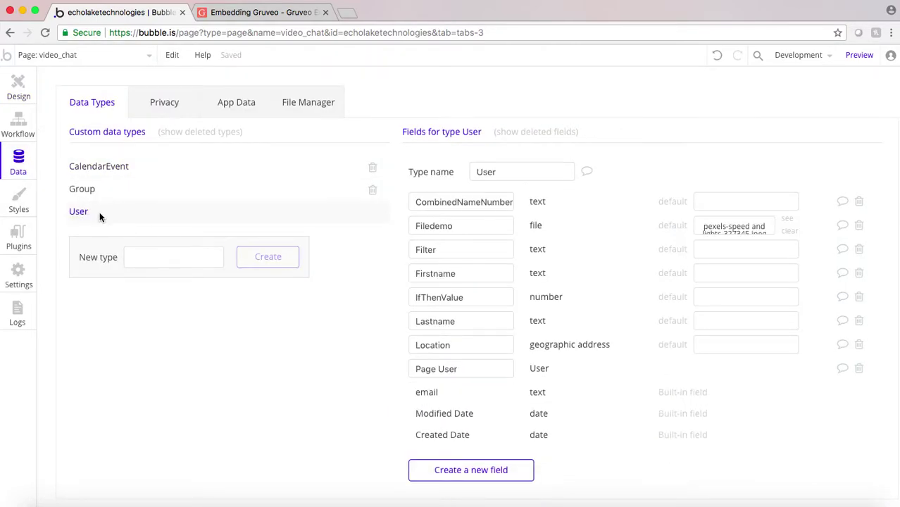
pyautogui.click(448, 472)
pyautogui.write('Gru')
pyautogui.write('Cod')
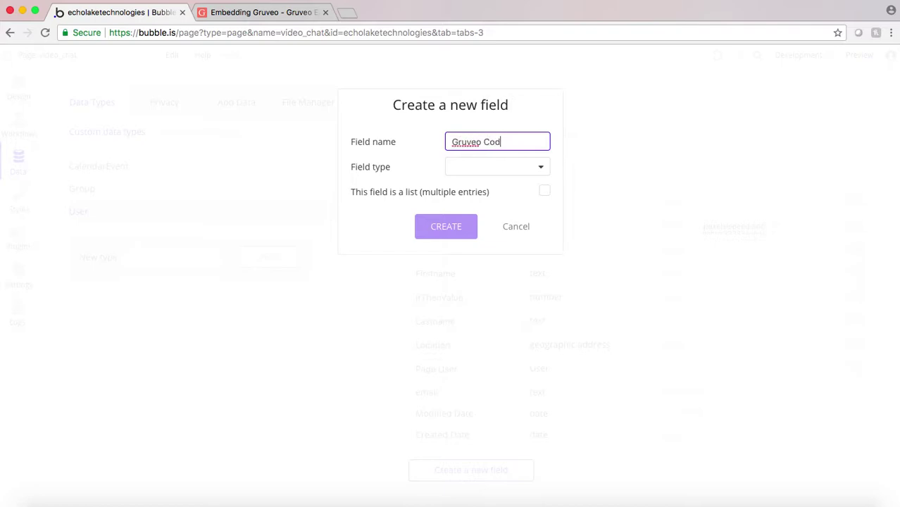
pyautogui.click(474, 169)
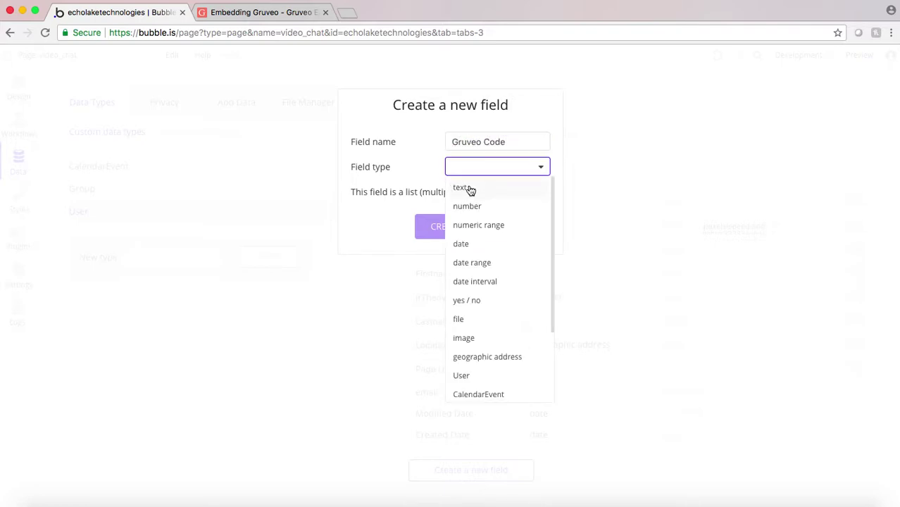
pyautogui.click(470, 187)
pyautogui.click(454, 226)
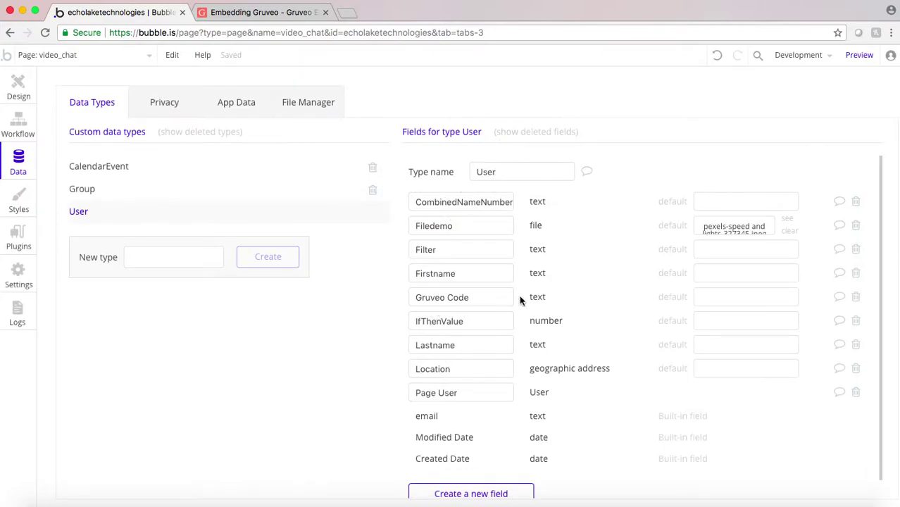
pyautogui.click(18, 87)
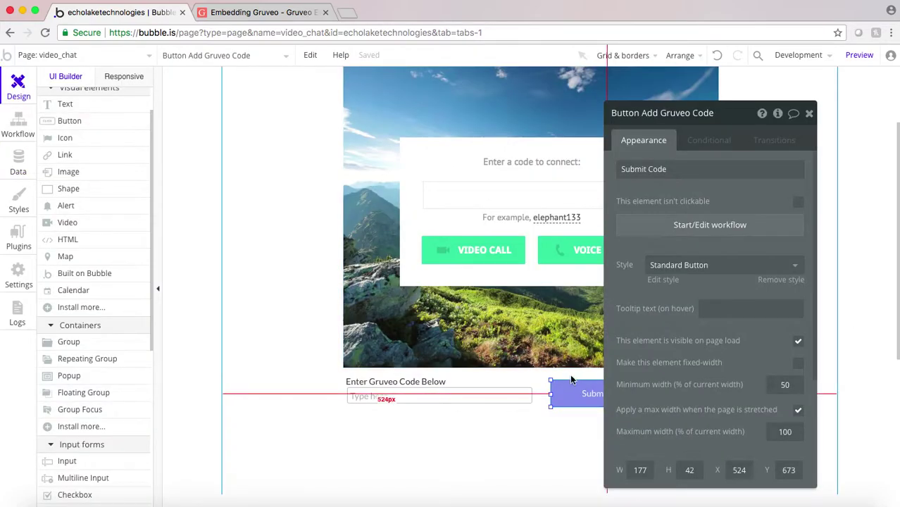
# - In the Submit Code click workflow, add a Make changes action targeting the Current User
pyautogui.click(688, 224)
pyautogui.click(112, 129)
pyautogui.click(104, 222)
pyautogui.moveTo(116, 277)
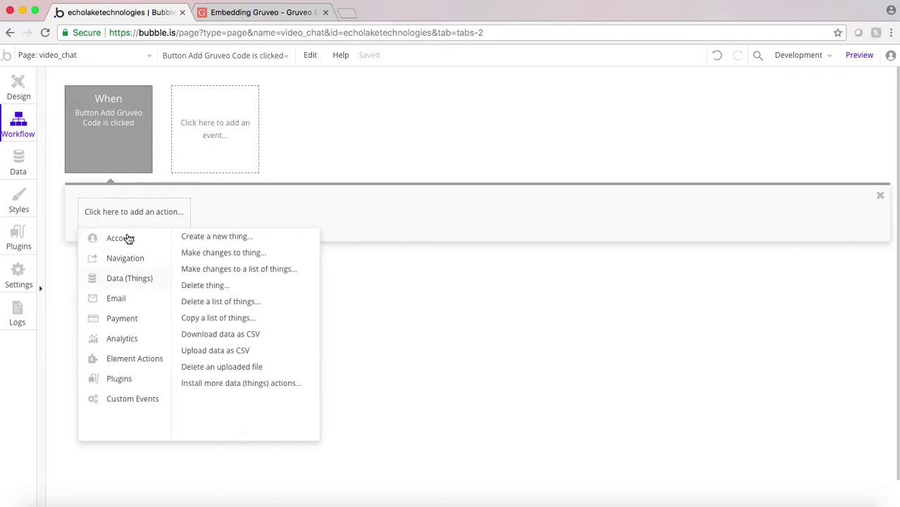
pyautogui.click(220, 254)
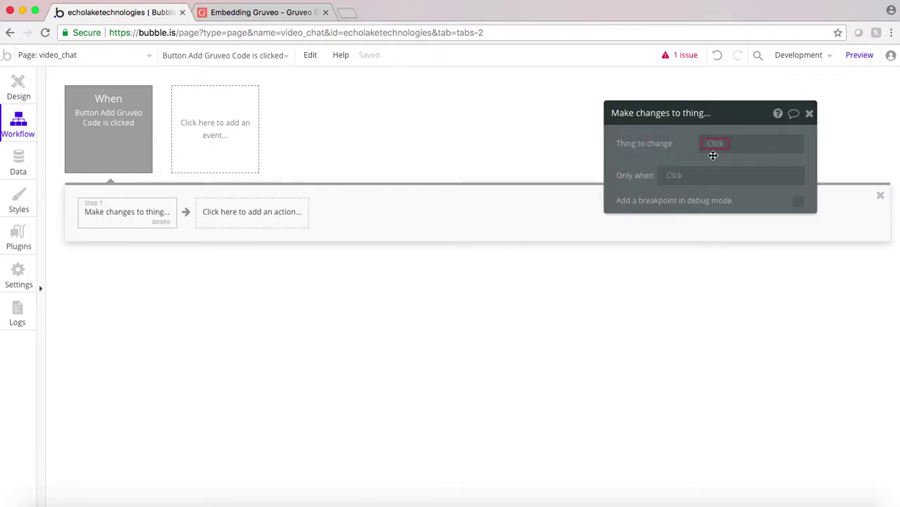
pyautogui.click(714, 143)
pyautogui.click(718, 166)
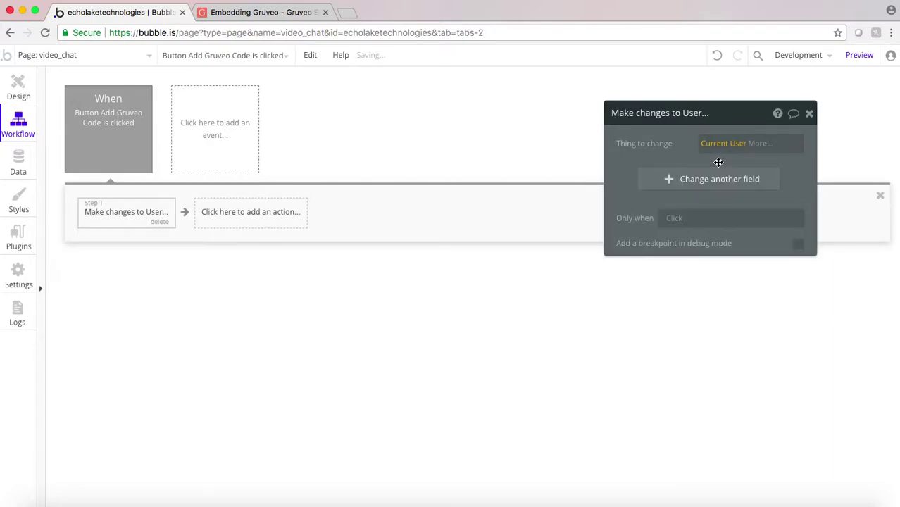
# - Set the Current User's Gruveo Code field to Input Gruveo Code's value
pyautogui.click(645, 177)
pyautogui.click(622, 173)
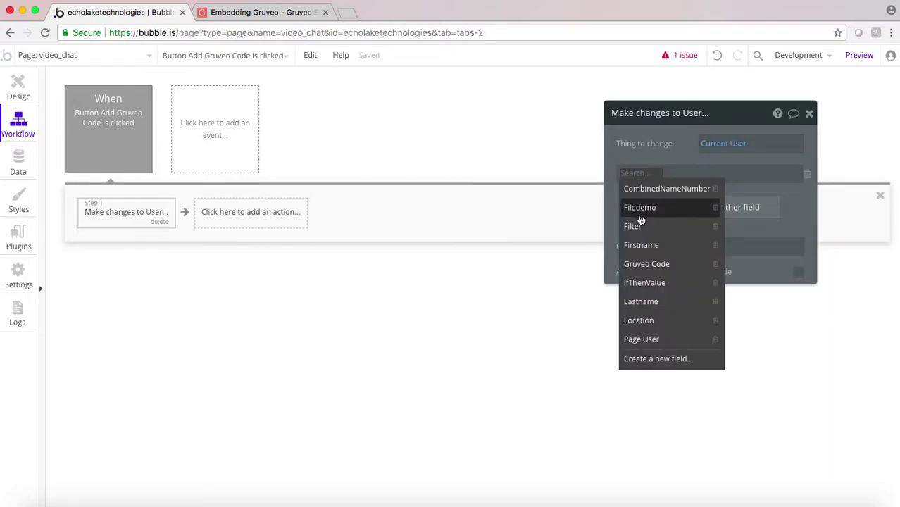
pyautogui.click(648, 264)
pyautogui.click(683, 181)
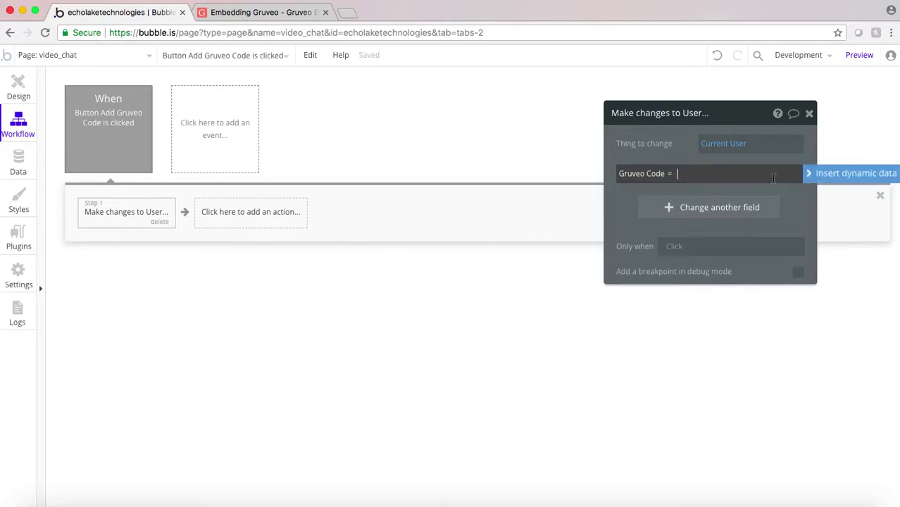
pyautogui.click(809, 174)
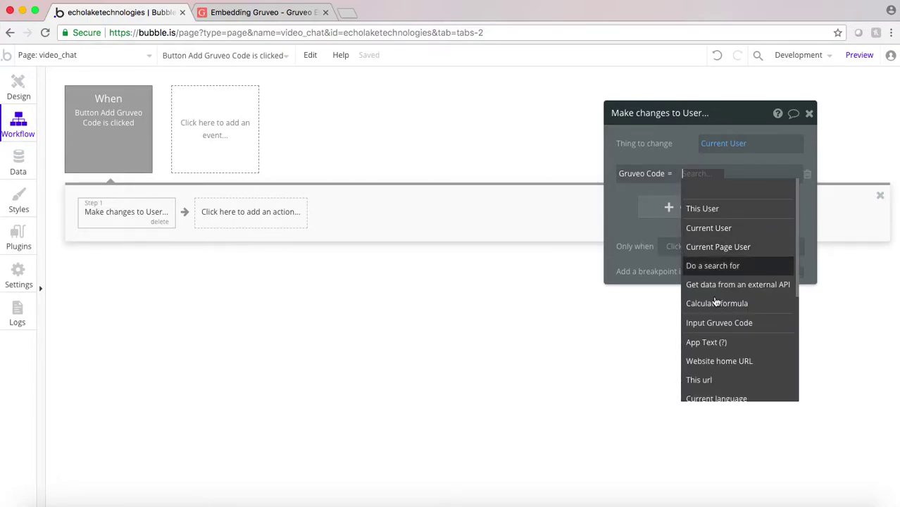
pyautogui.click(718, 322)
pyautogui.click(768, 190)
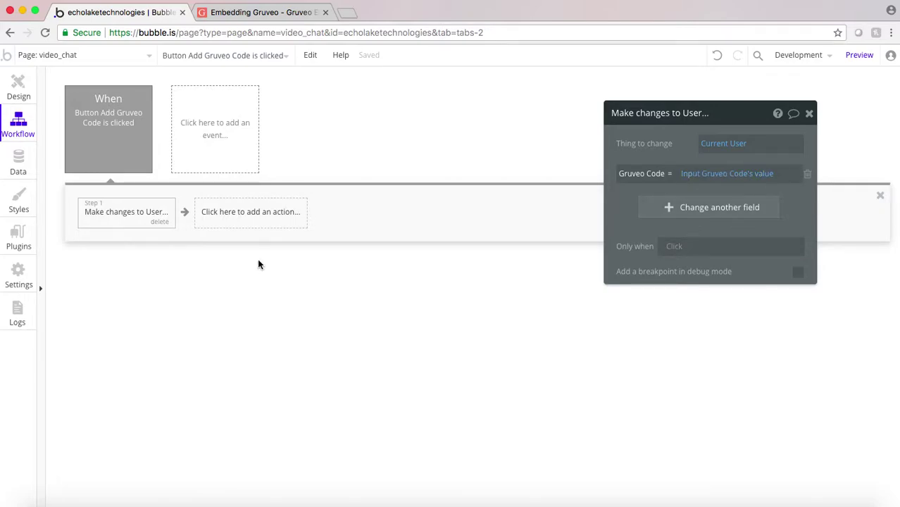
pyautogui.click(19, 84)
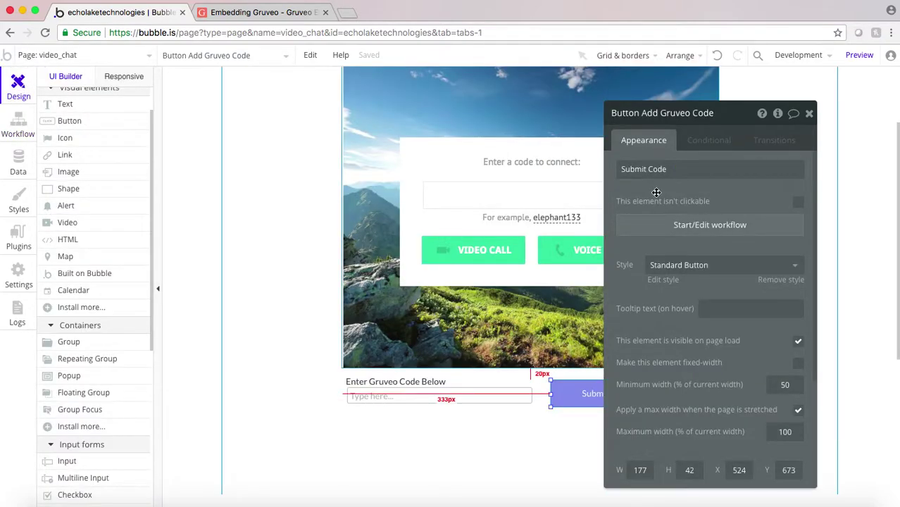
# - Launch a preview of the video_chat page to see the live Gruveo widget
pyautogui.moveTo(655, 192); pyautogui.dragTo(732, 191)
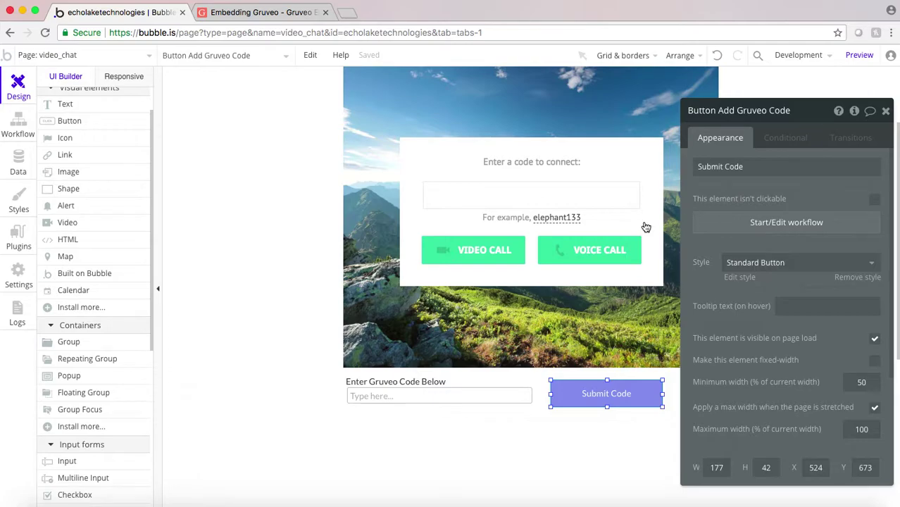
pyautogui.scroll(2, 457, 234)
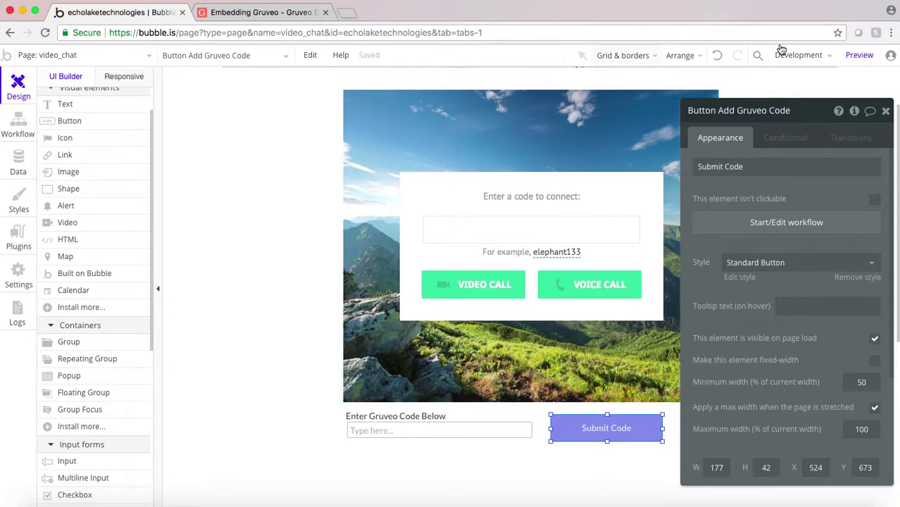
pyautogui.click(859, 57)
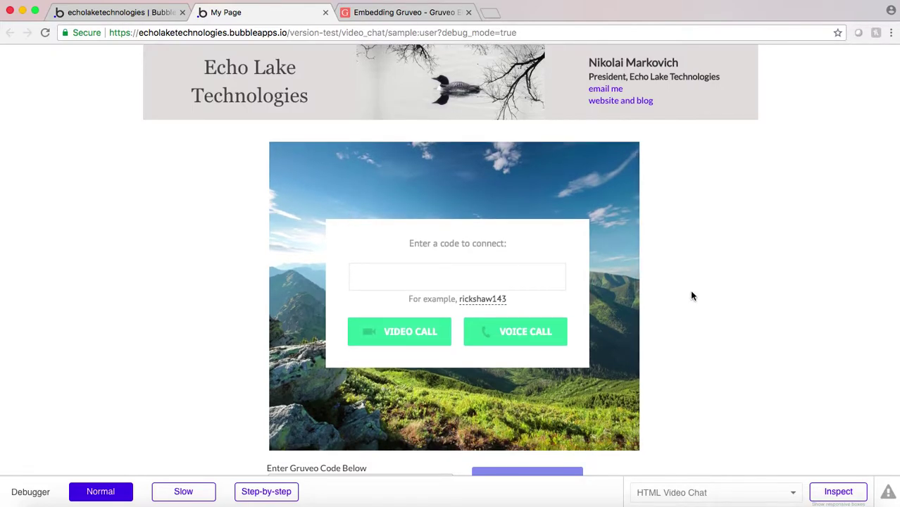
# - Enter echolake in the preview's Gruveo code field, submit it, and go back to the Bubble editor
pyautogui.scroll(-1, 689, 290)
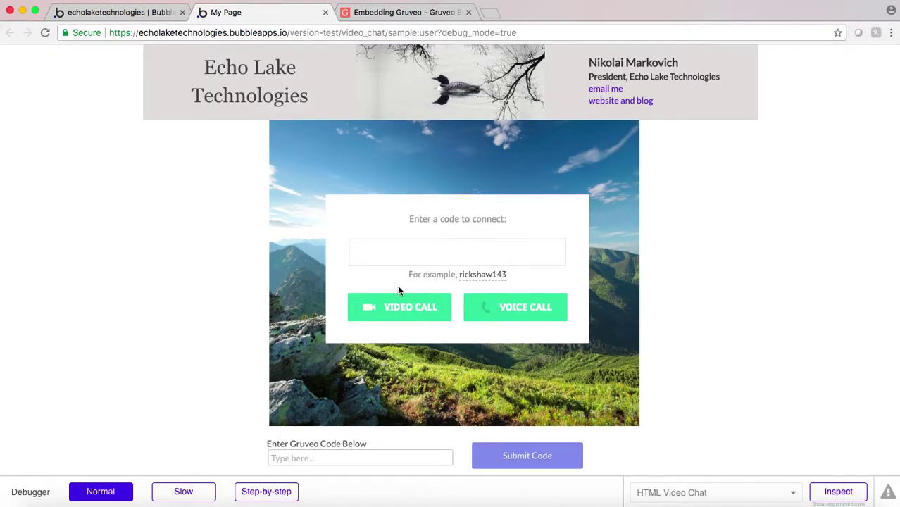
pyautogui.click(309, 452)
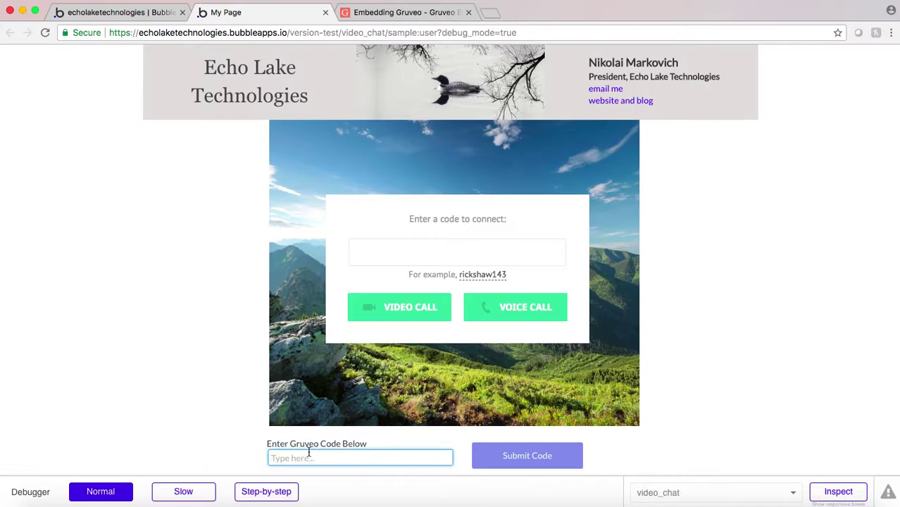
pyautogui.write('echolake')
pyautogui.click(514, 457)
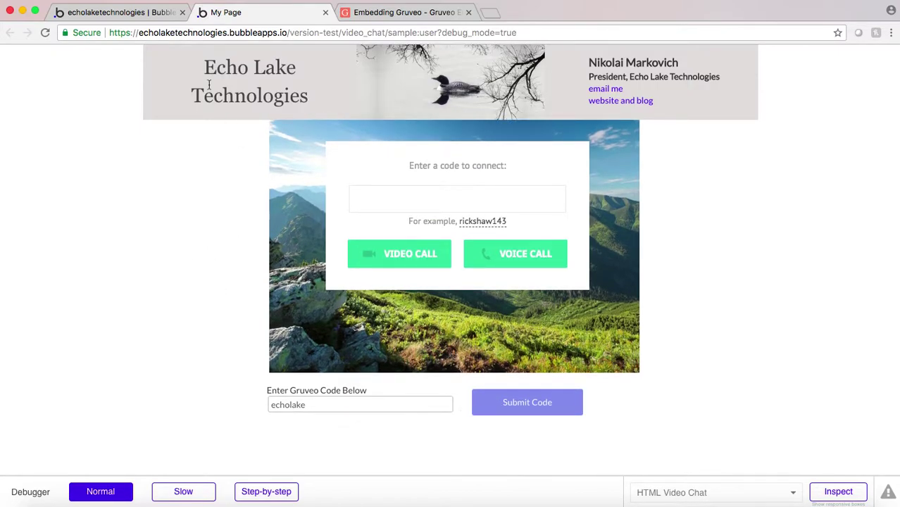
pyautogui.click(128, 17)
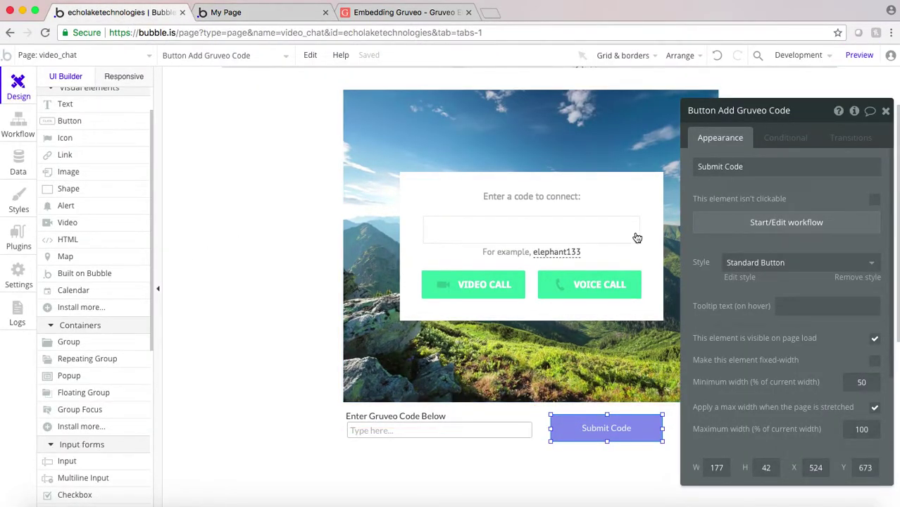
# - Select the HTML Video Chat element and place the caret at the empty code= value in its iframe src
pyautogui.click(575, 217)
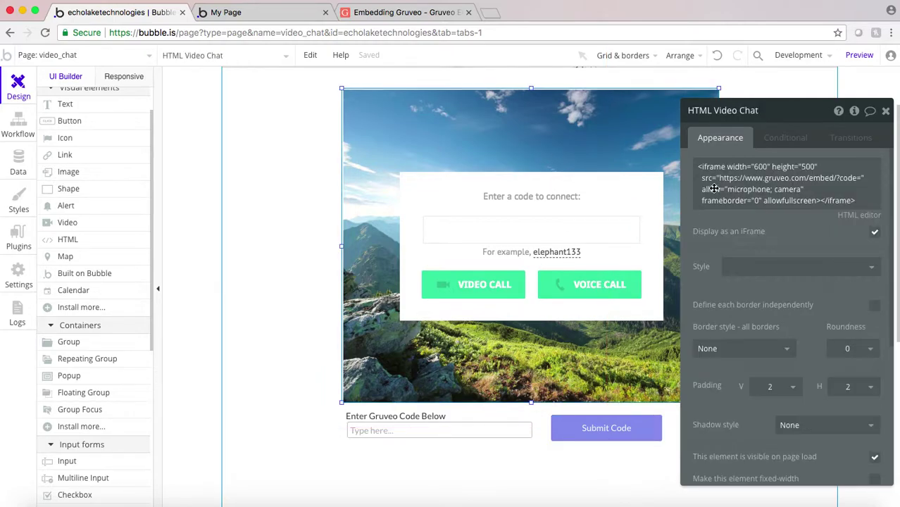
pyautogui.click(859, 177)
pyautogui.click(862, 177)
pyautogui.moveTo(802, 118); pyautogui.dragTo(655, 133)
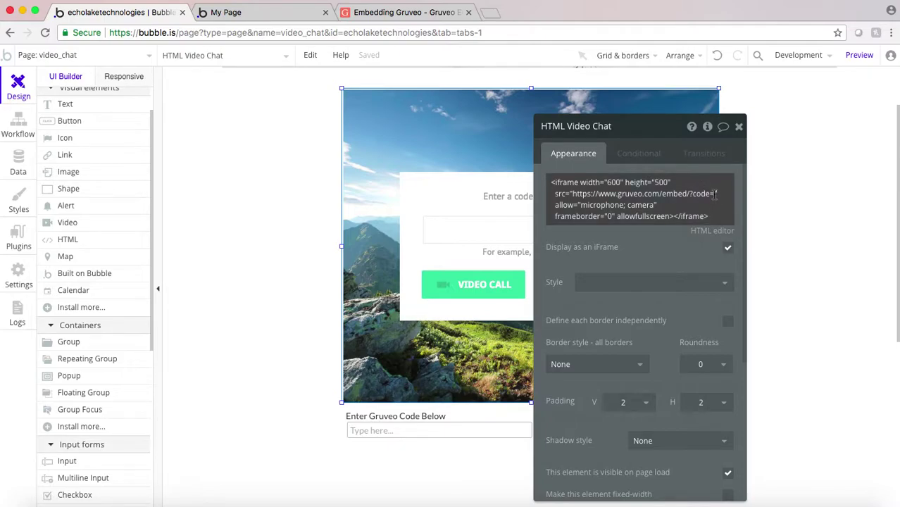
pyautogui.click(715, 196)
pyautogui.tripleClick(714, 195)
pyautogui.click(716, 195)
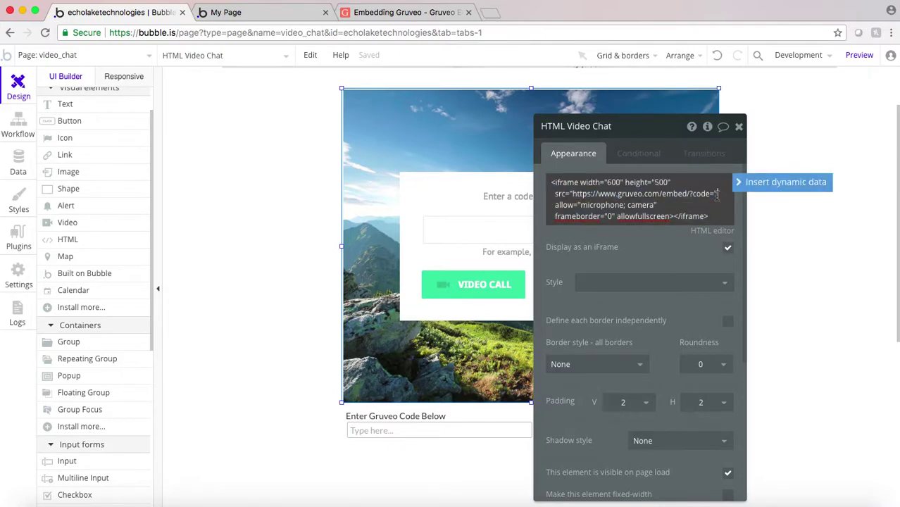
# - Insert Current User's Gruveo Code as the iframe code and view the preview prefilled with echolake
pyautogui.click(751, 181)
pyautogui.click(597, 240)
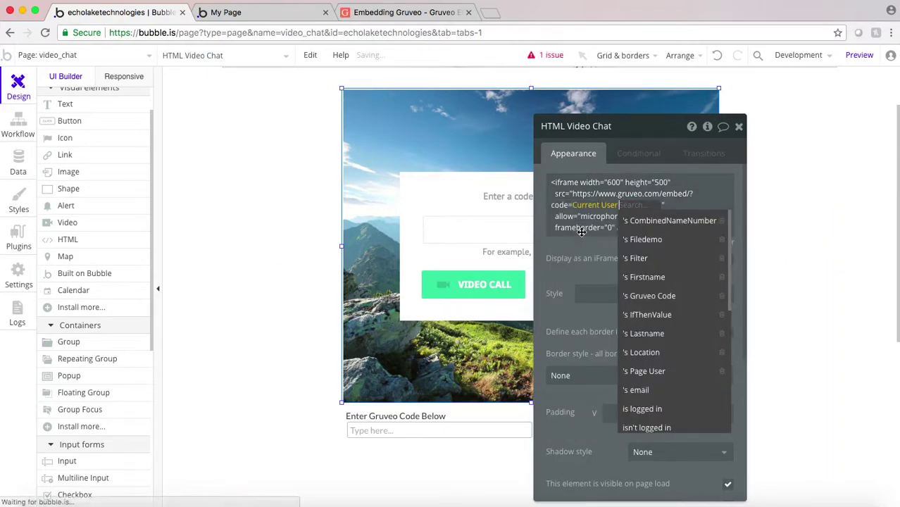
pyautogui.click(654, 297)
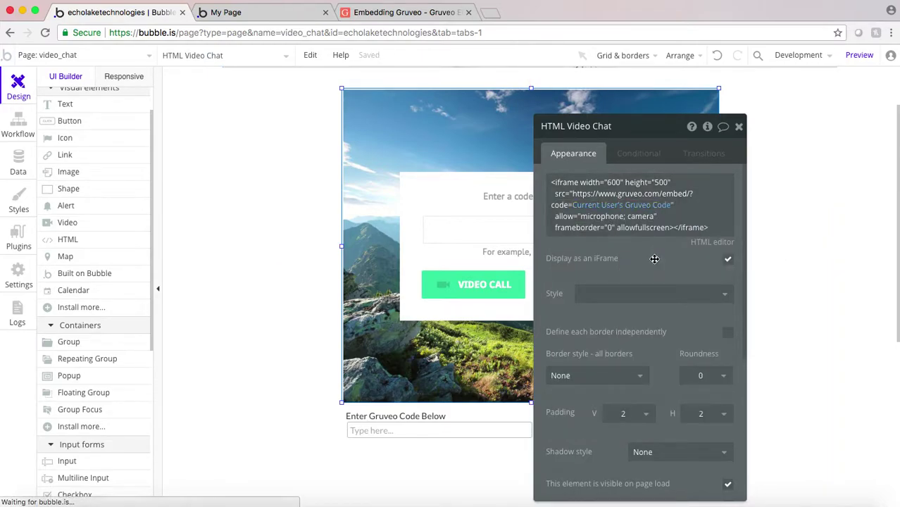
pyautogui.click(276, 9)
pyautogui.click(526, 402)
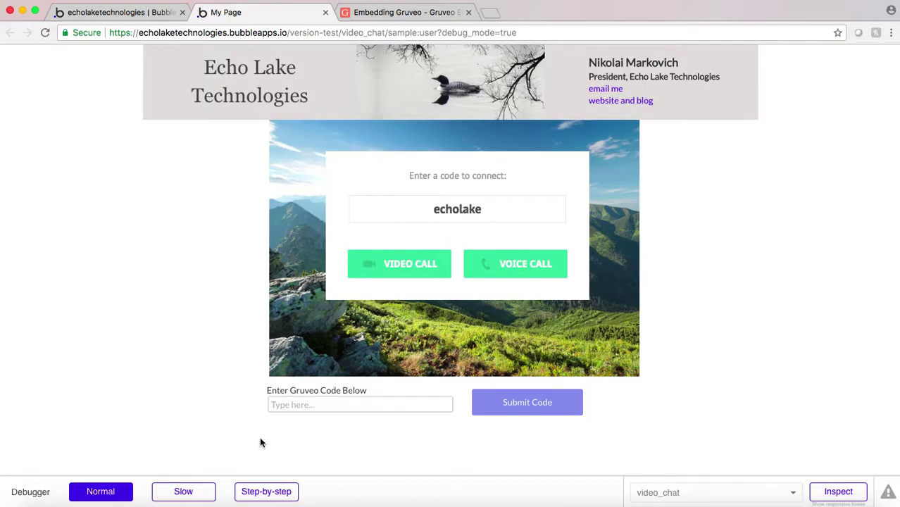
# - Submit echolake2 as the Gruveo code to test that the widget follows it
pyautogui.click(289, 402)
pyautogui.write('echo')
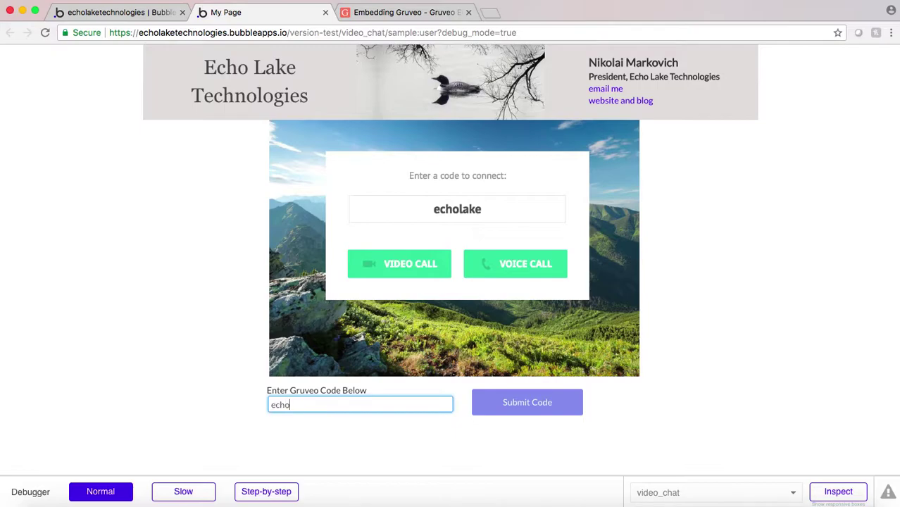
pyautogui.write('lake2')
pyautogui.click(525, 401)
# - Change the code back to echolake, resubmit, and start a video call in that room
pyautogui.click(318, 407)
pyautogui.press('BackSpace')
pyautogui.click(513, 414)
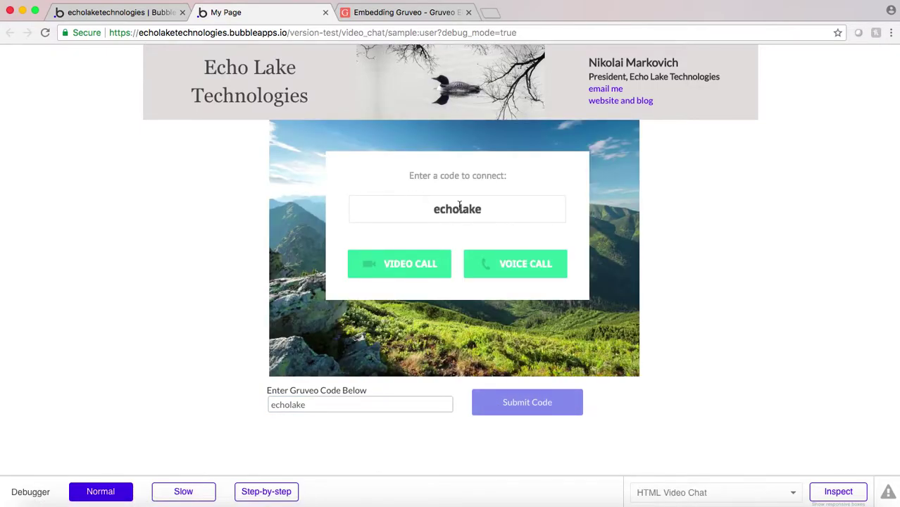
pyautogui.click(399, 262)
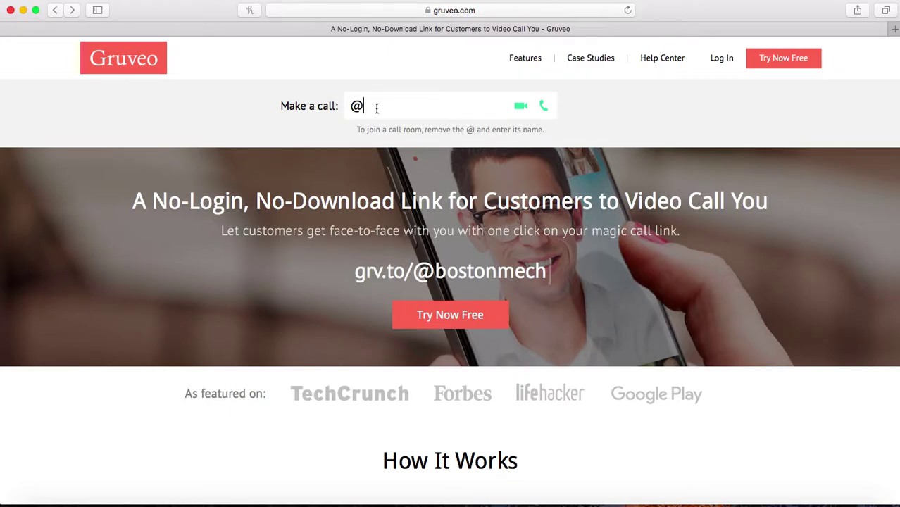
# - Replace the @ with echolake in Gruveo's Make a call field and start the video call
pyautogui.press('BackSpace')
pyautogui.write('echolake')
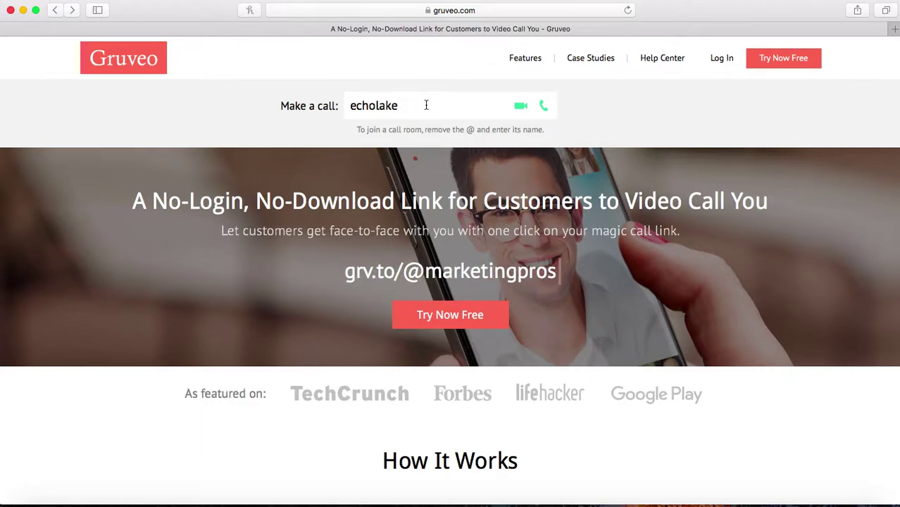
pyautogui.click(521, 107)
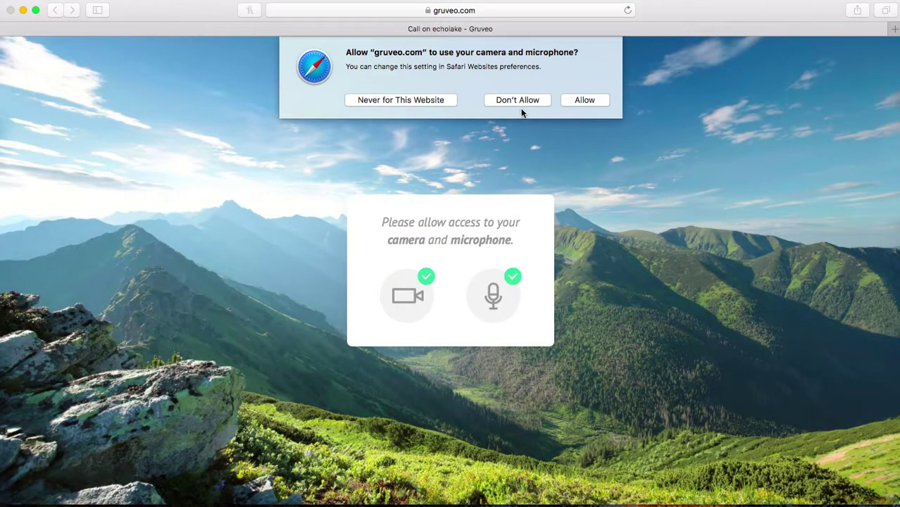
# - Allow camera and microphone access, let the echolake call connect, then hang up
pyautogui.click(581, 100)
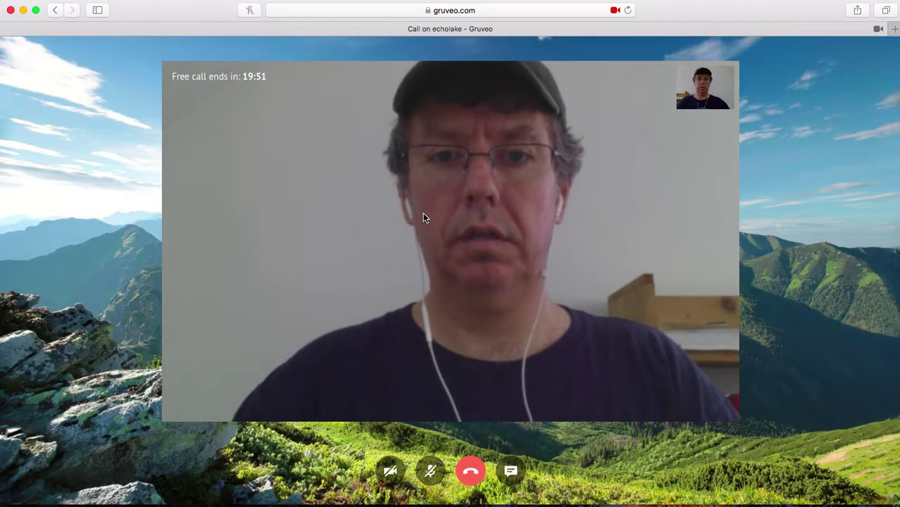
pyautogui.moveTo(423, 211)
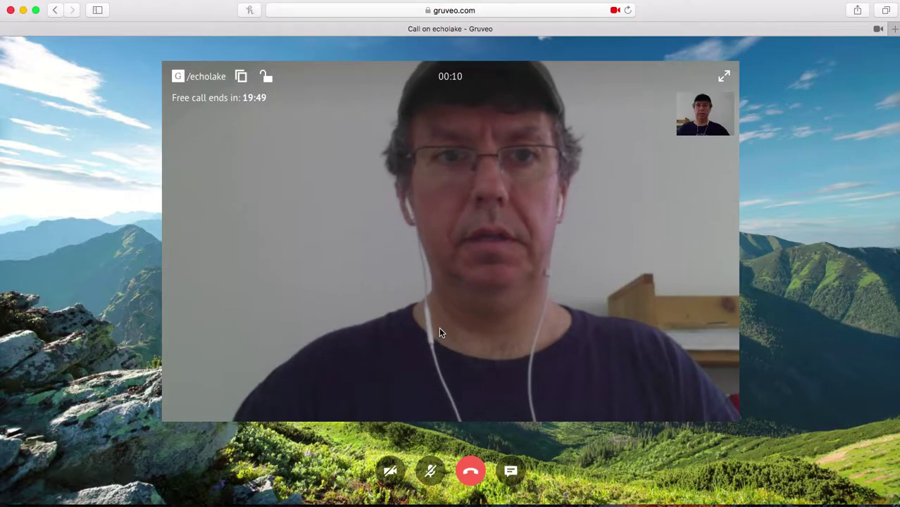
pyautogui.click(470, 470)
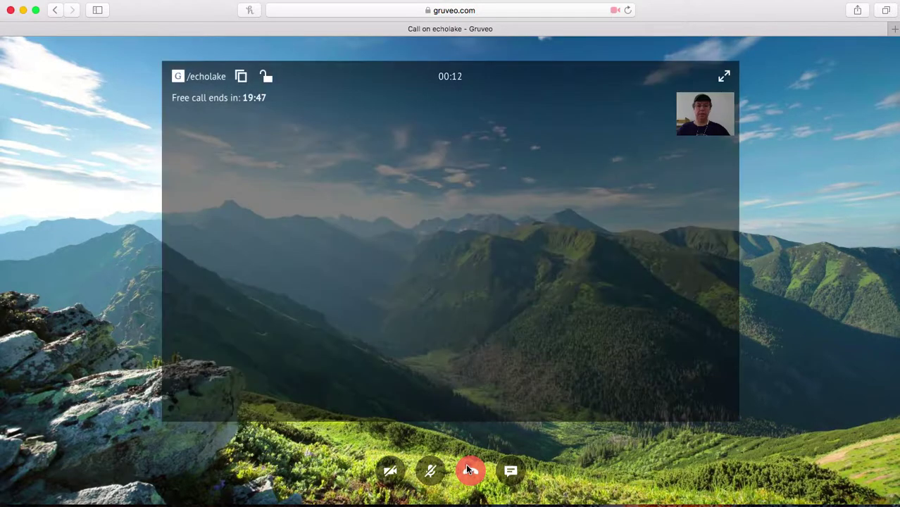